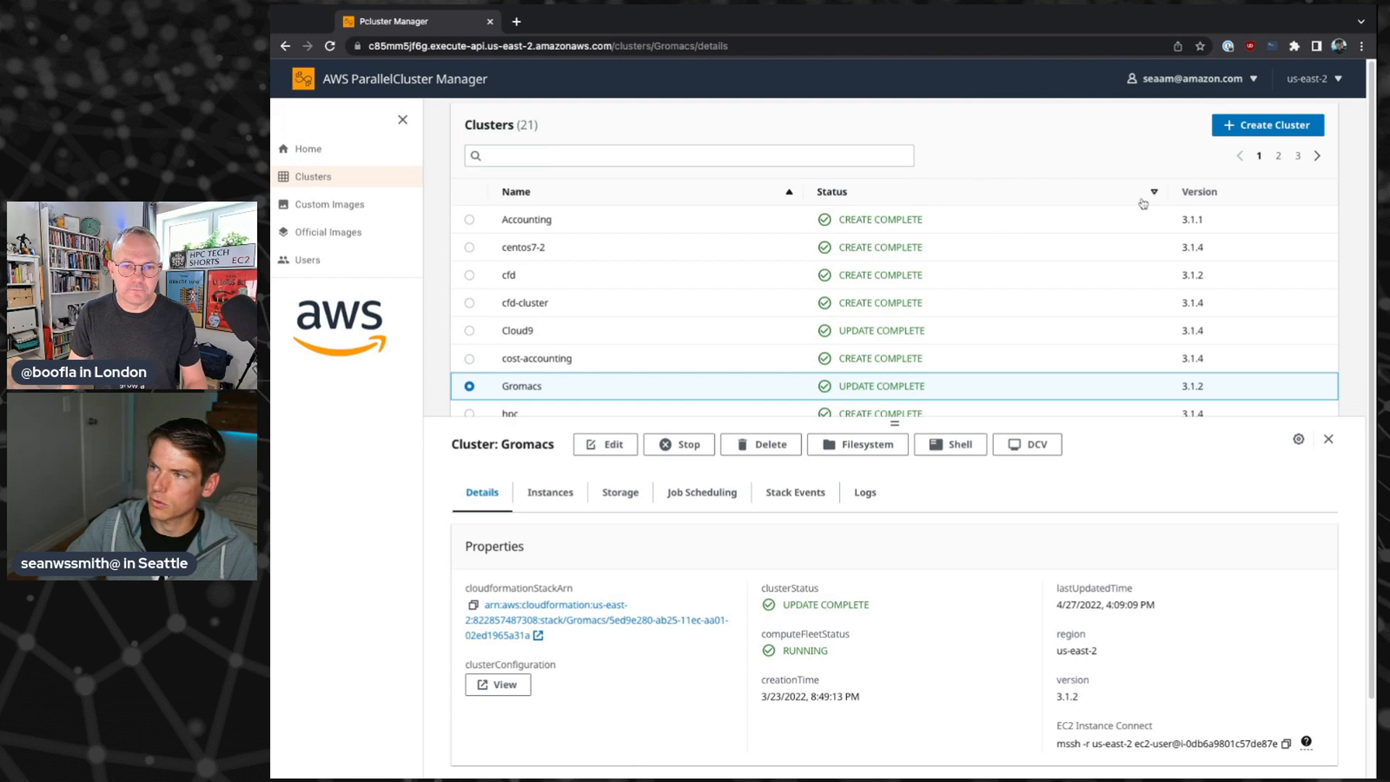
- Start creating a new cluster and name it hpc-tech-short
{"action": "left_click", "coordinate": [1270, 131]}
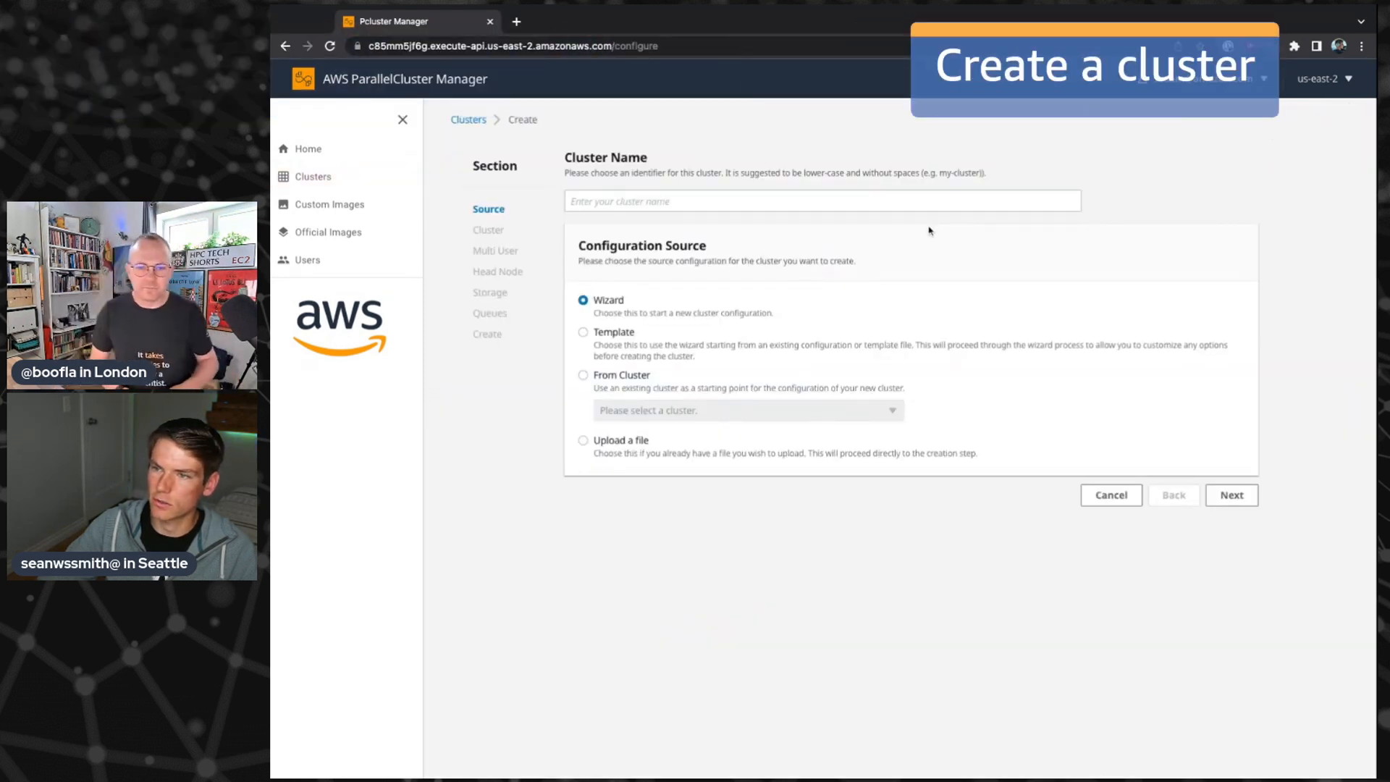
{"action": "left_click", "coordinate": [914, 204]}
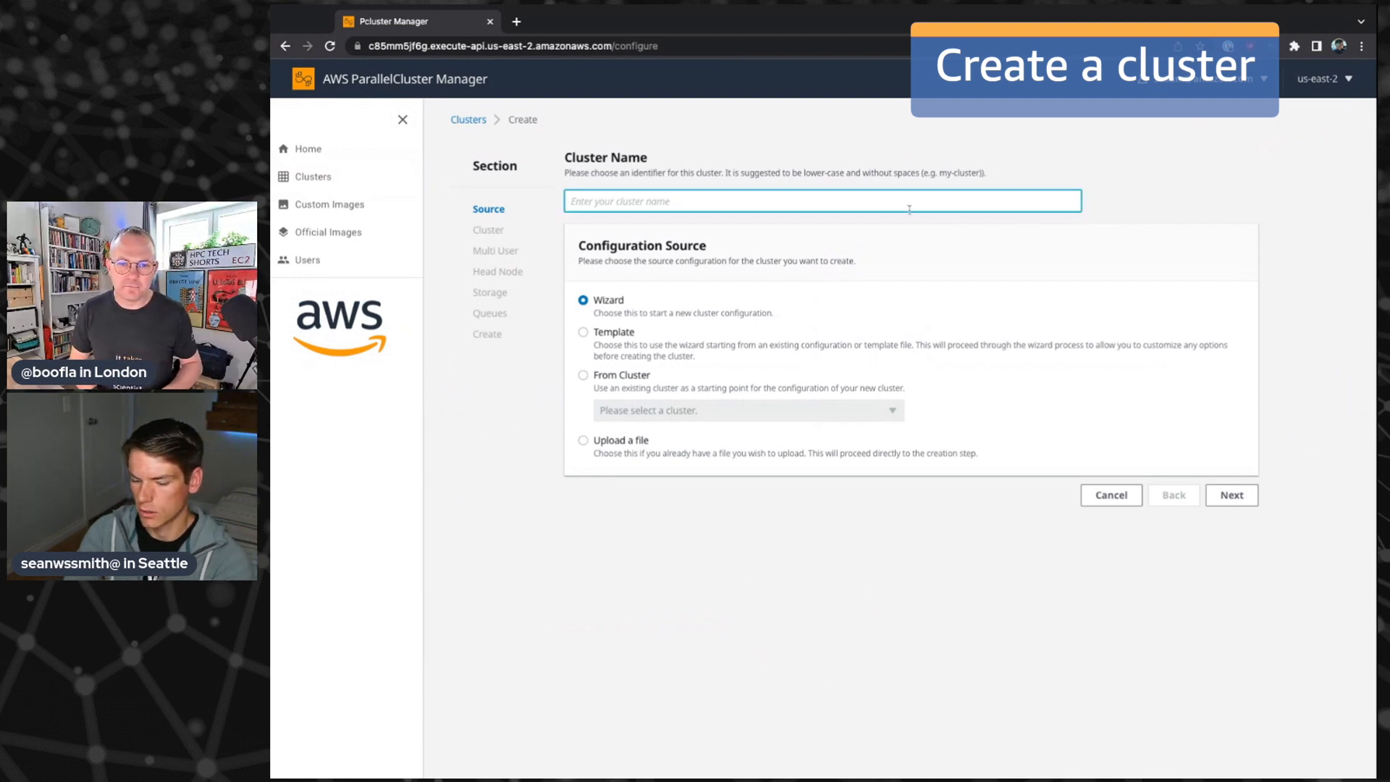
{"action": "type", "text": "h"}
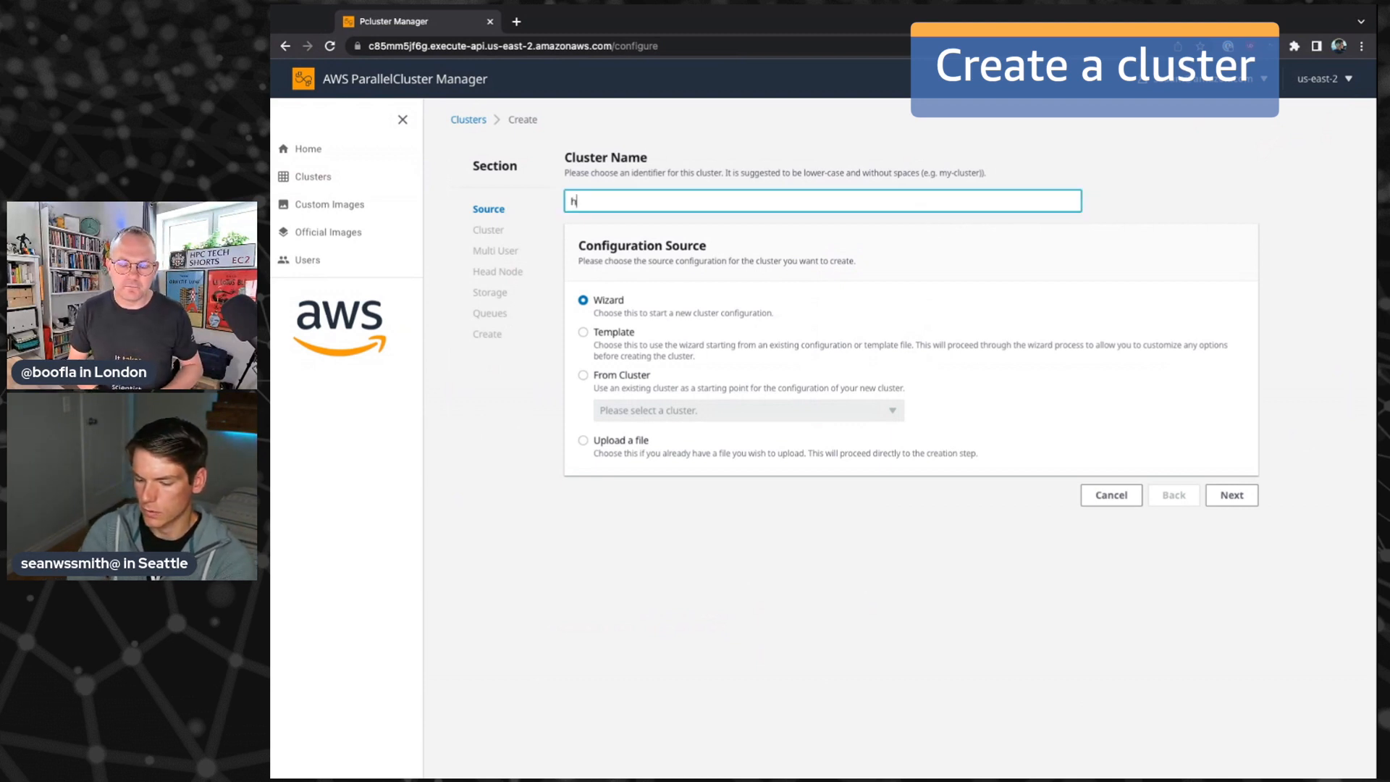
{"action": "type", "text": "pc-tech"}
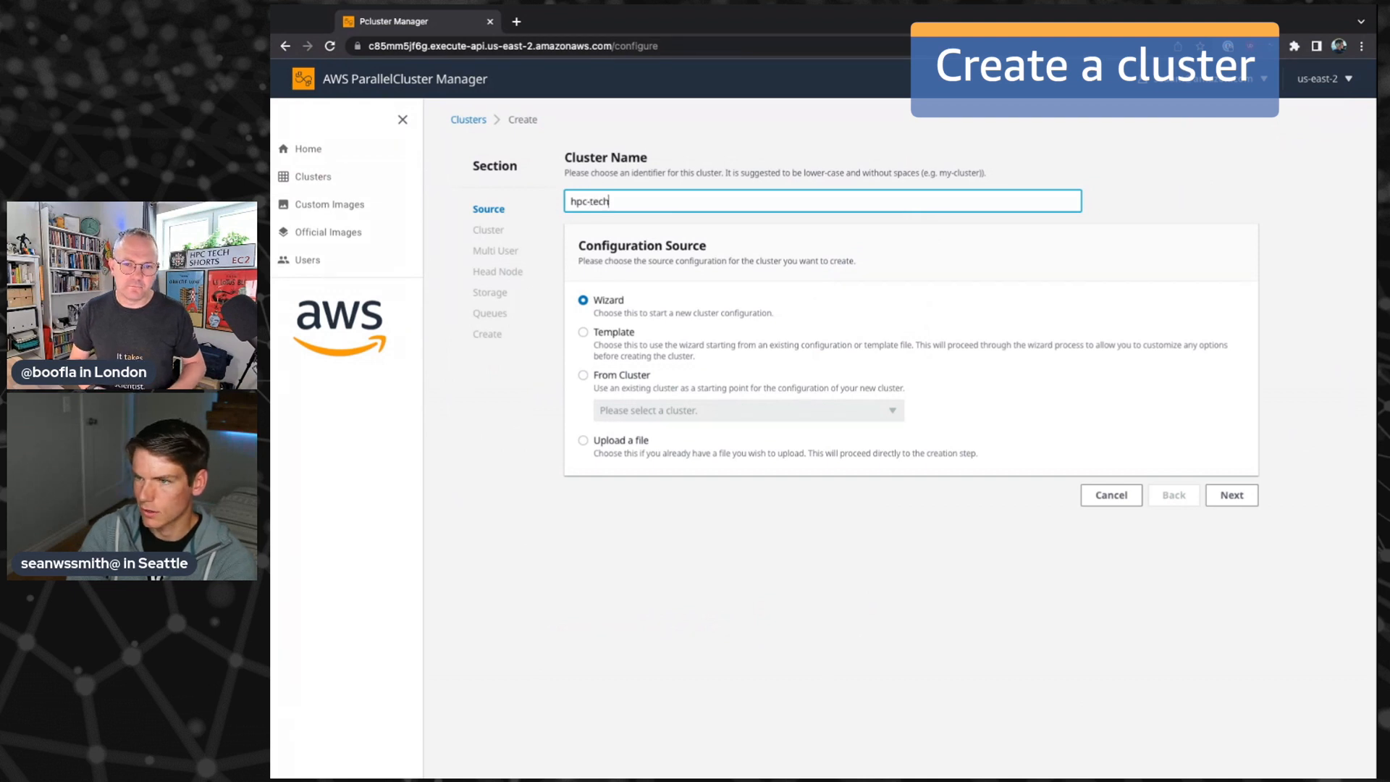
{"action": "type", "text": "-short"}
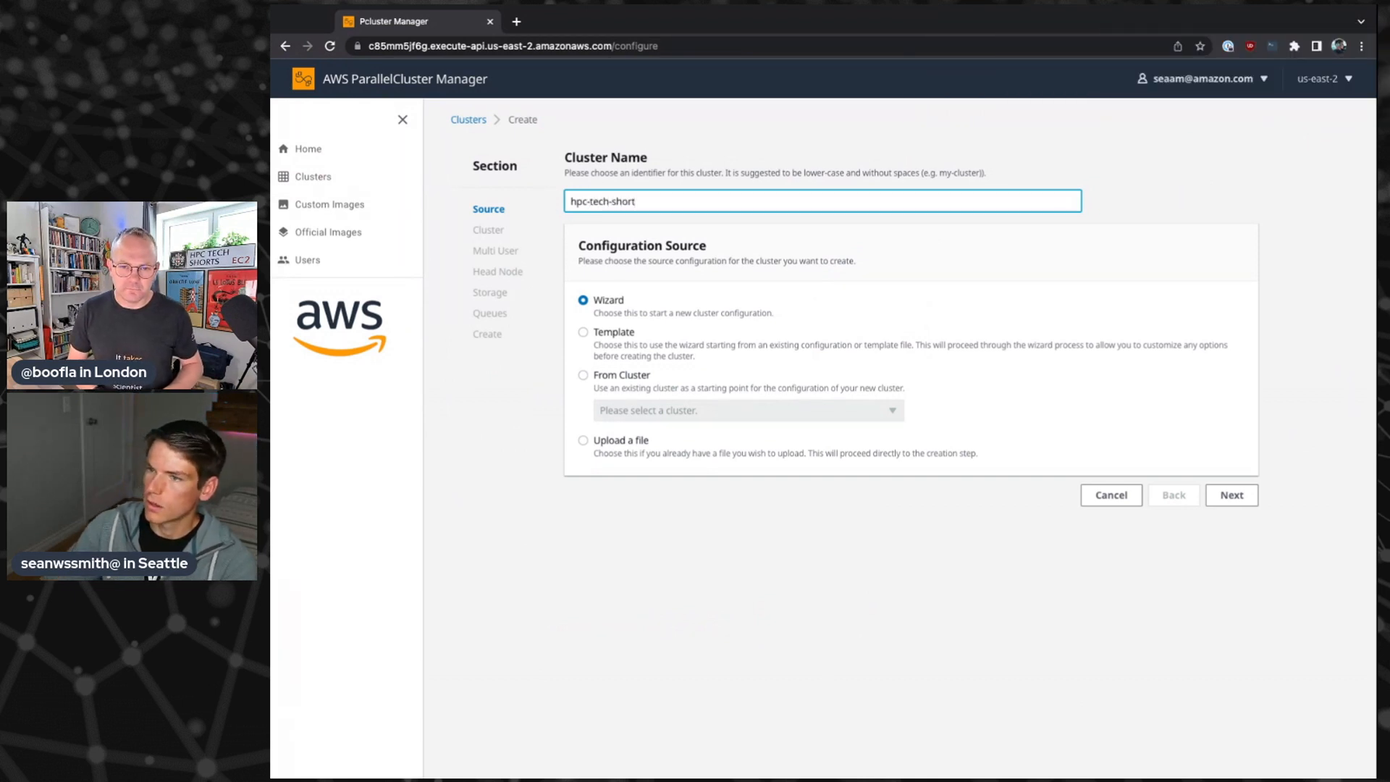
- Base the configuration on the existing Gromacs cluster and continue to the cluster properties
{"action": "left_click", "coordinate": [635, 387]}
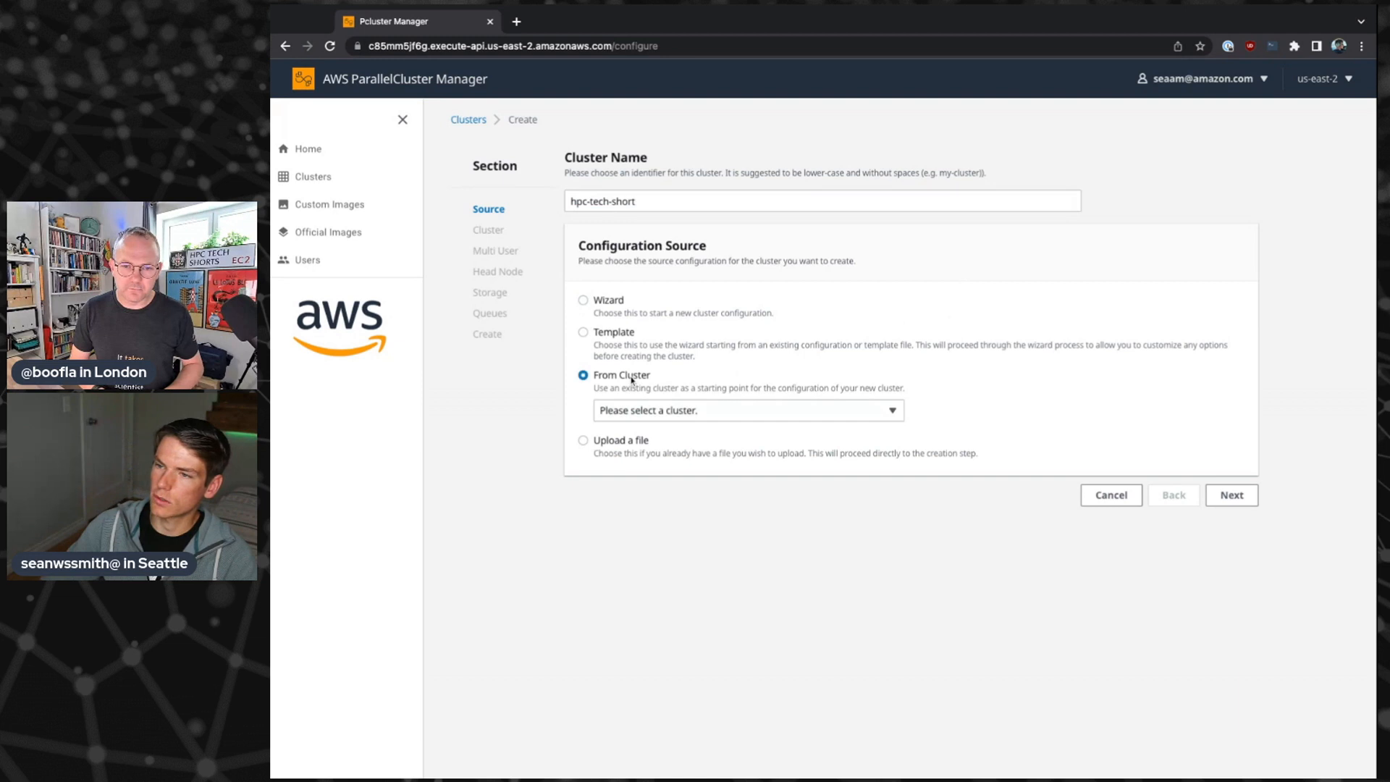
{"action": "left_click", "coordinate": [651, 411]}
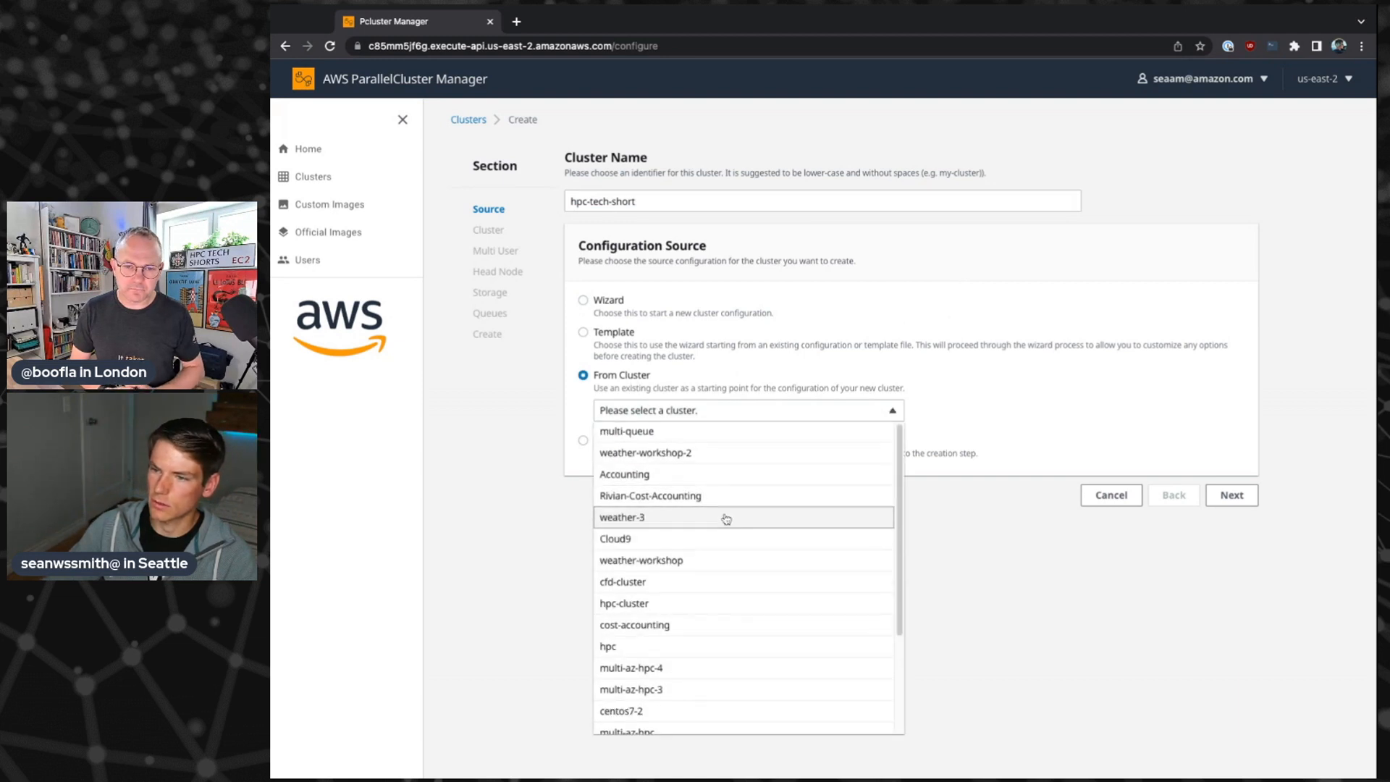
{"action": "scroll", "coordinate": [717, 587], "scroll_direction": "down", "scroll_amount": 1}
{"action": "scroll", "coordinate": [715, 583], "scroll_direction": "down", "scroll_amount": 3}
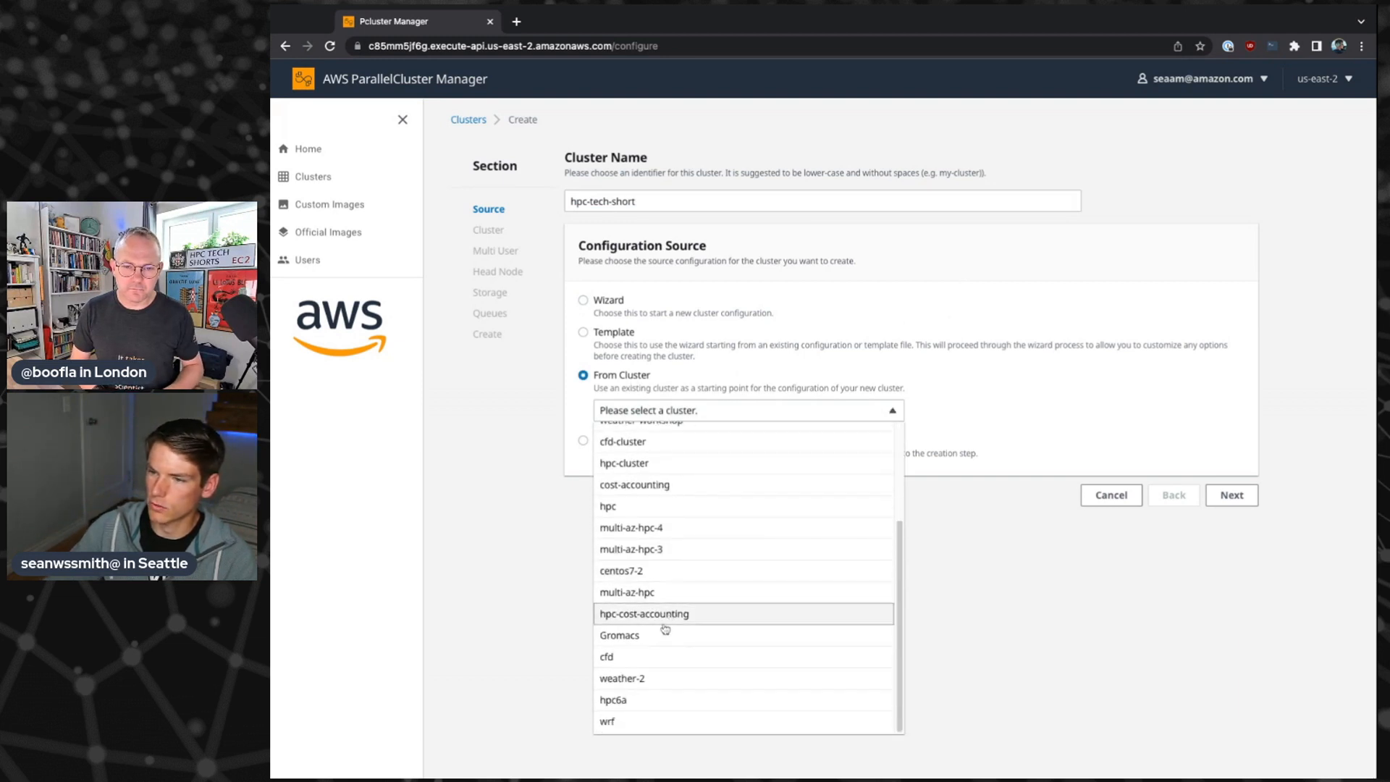
{"action": "left_click", "coordinate": [661, 634]}
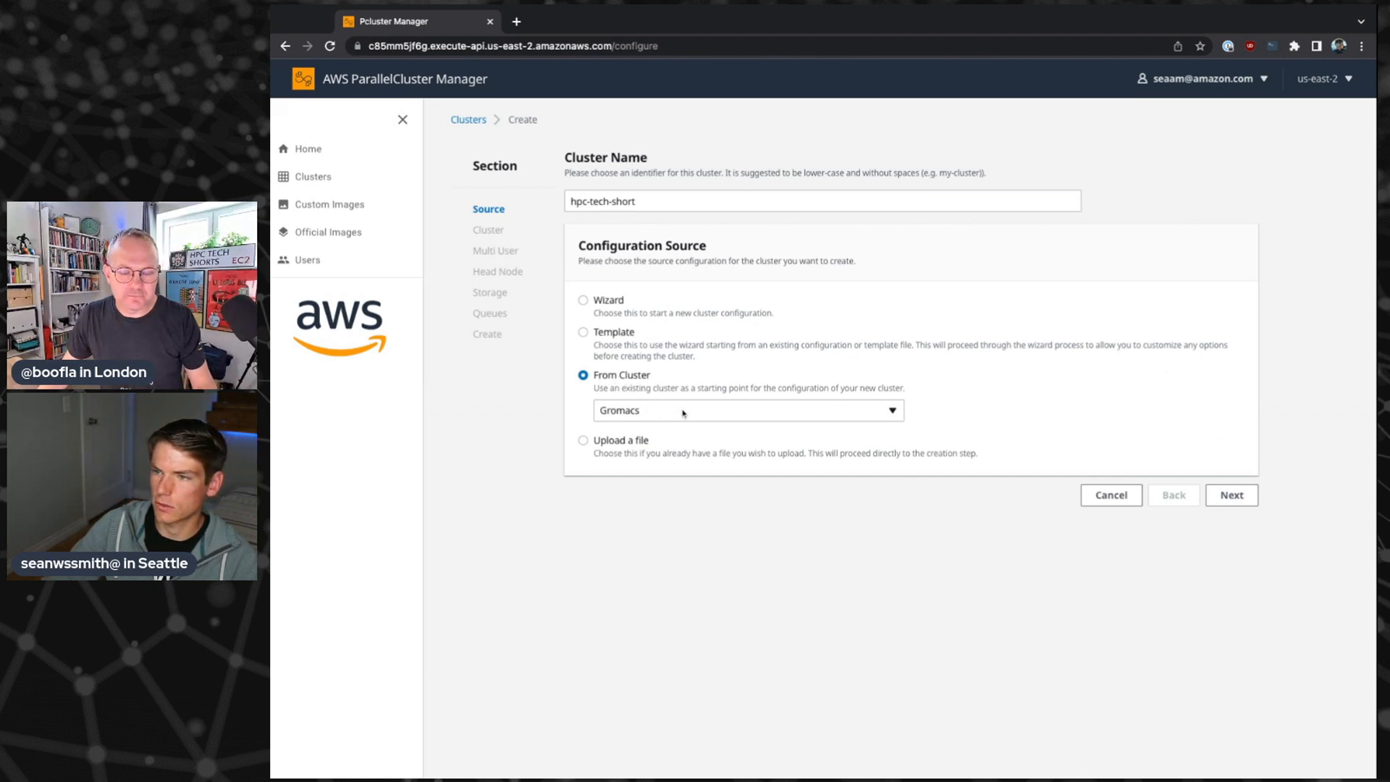
{"action": "left_click", "coordinate": [1232, 495]}
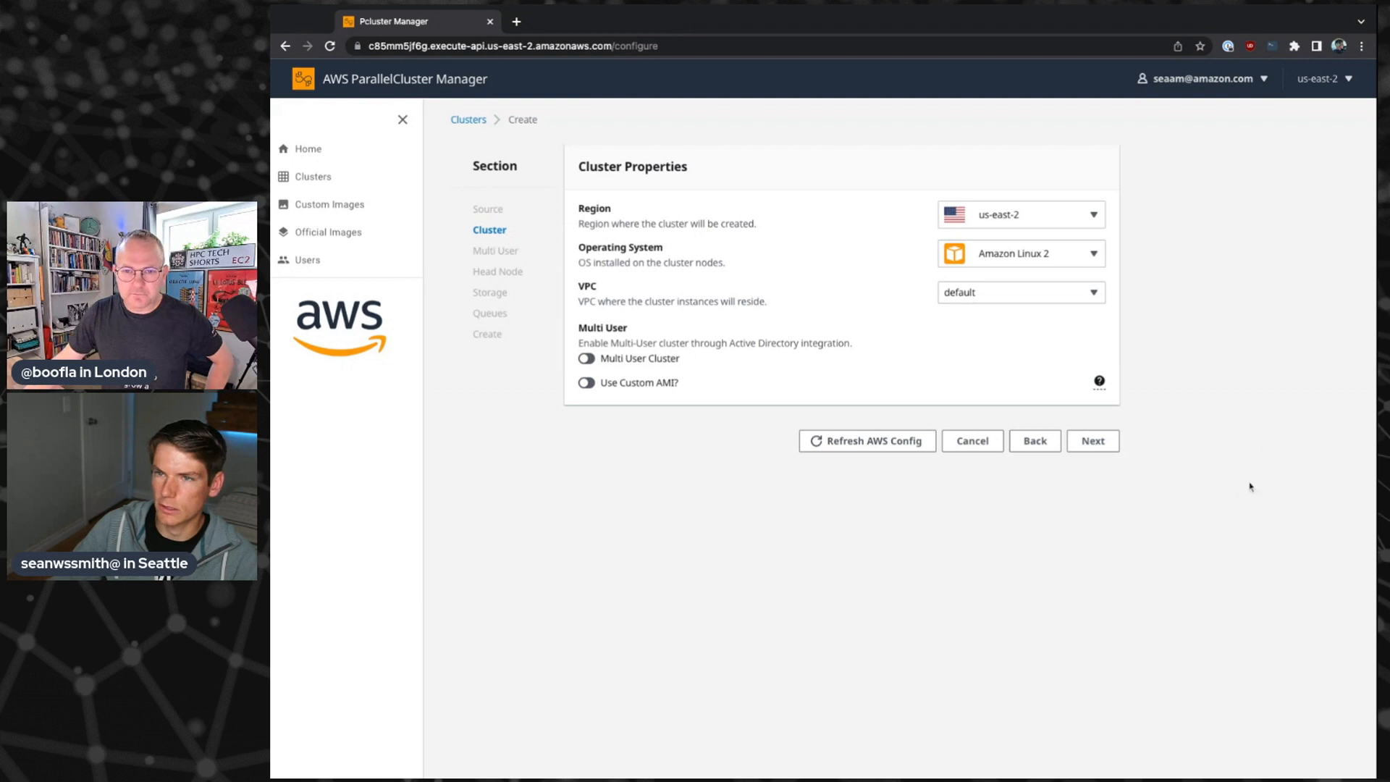
- Review the operating system and VPC choices, keep Amazon Linux 2 and the default VPC, and continue to the head node properties
{"action": "left_click", "coordinate": [1095, 254]}
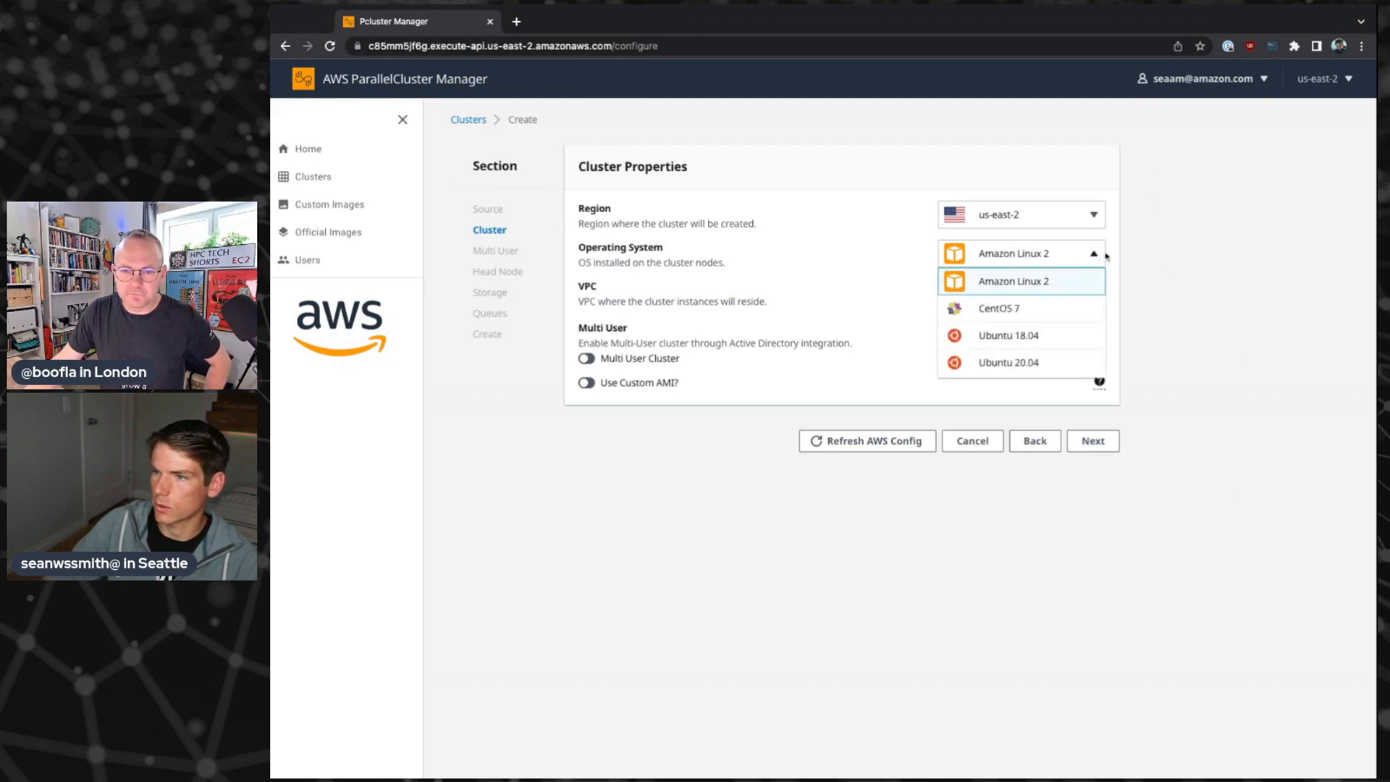
{"action": "left_click", "coordinate": [1122, 258]}
{"action": "left_click", "coordinate": [1081, 296]}
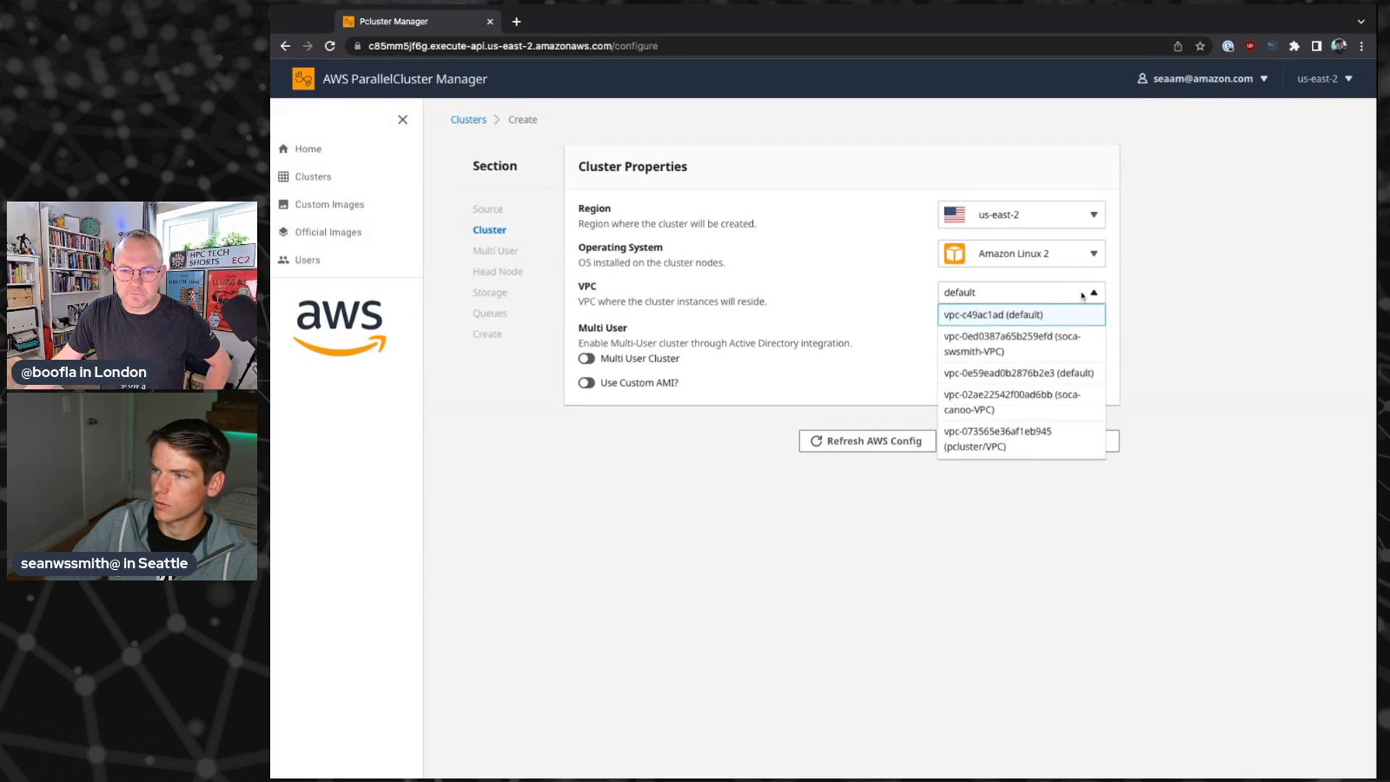
{"action": "left_click", "coordinate": [1082, 296]}
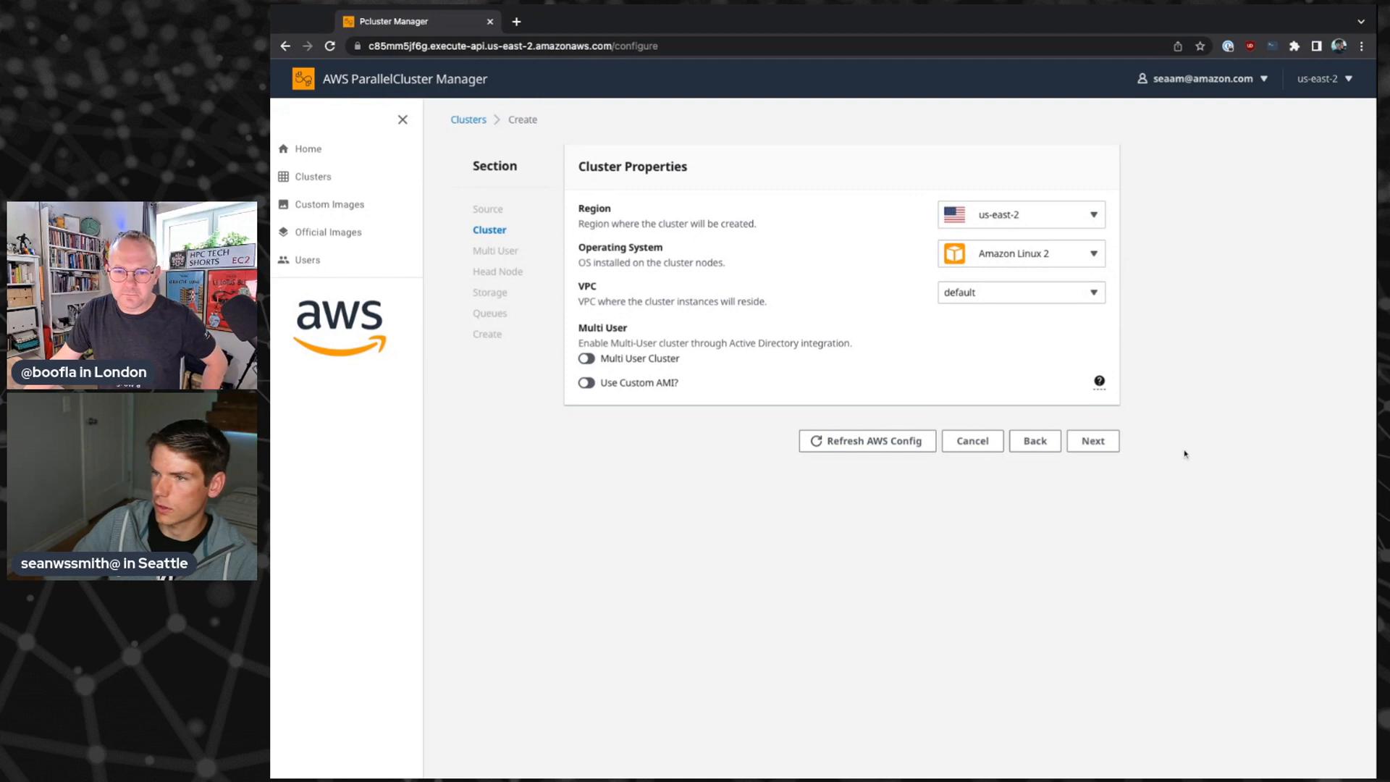
{"action": "left_click", "coordinate": [1102, 448]}
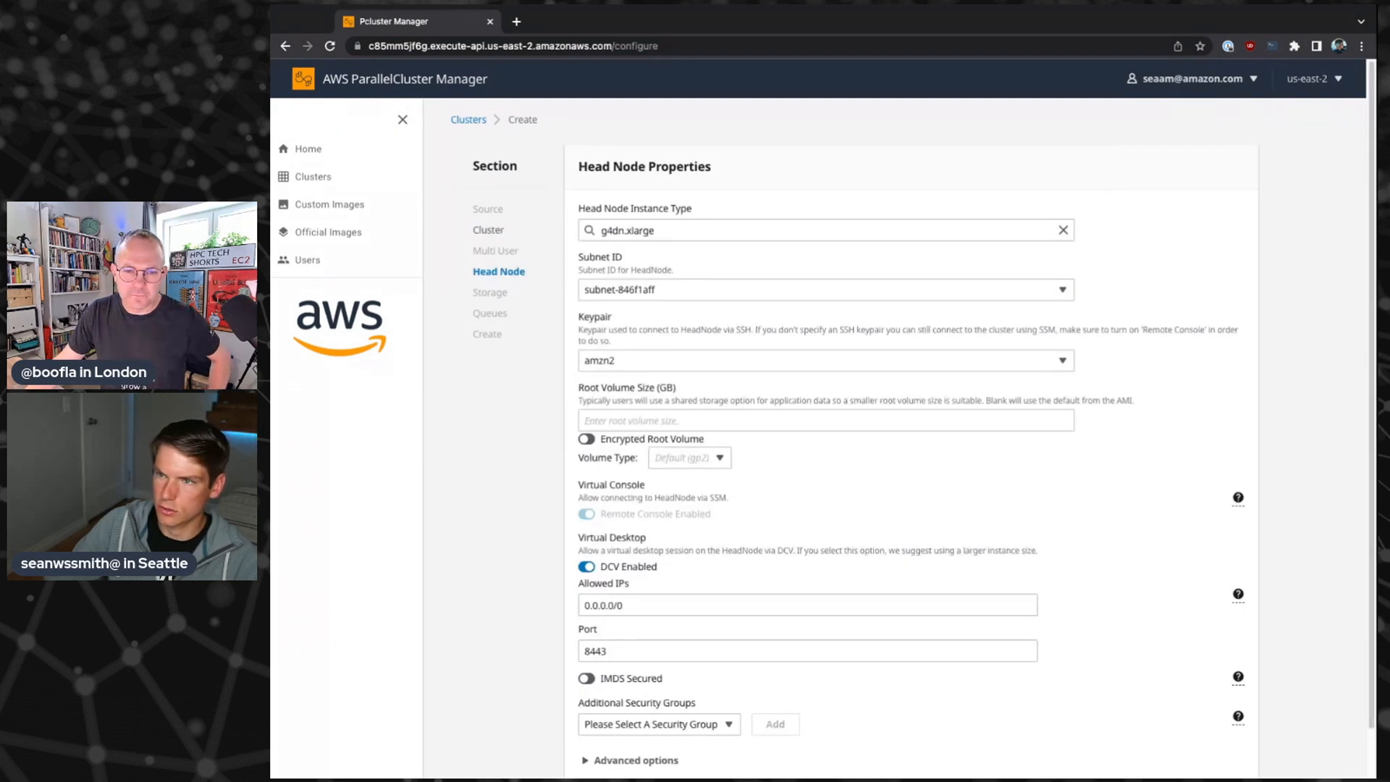
- Choose g4dn.xlarge as the head node instance type and set the keypair to None
{"action": "left_click", "coordinate": [673, 234]}
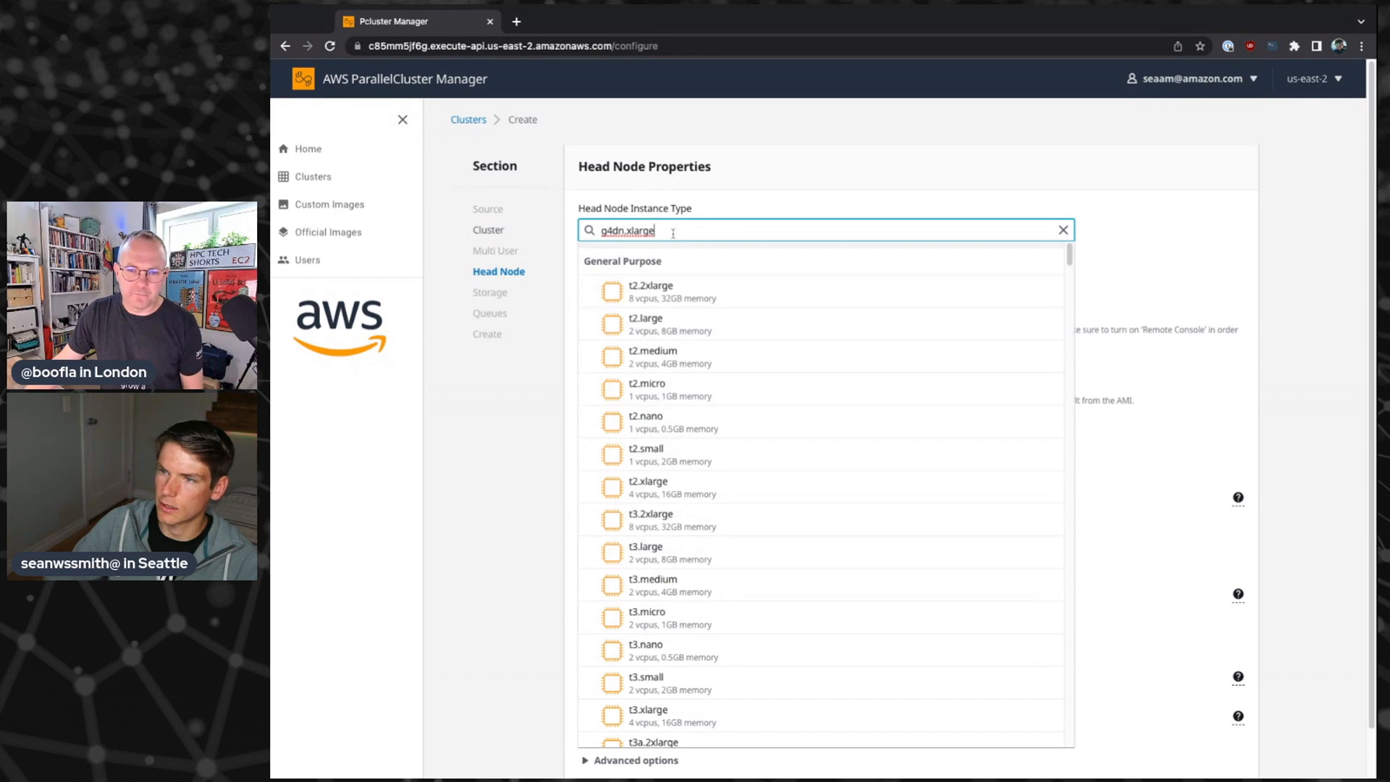
{"action": "key", "text": "BackSpace"}
{"action": "type", "text": "e"}
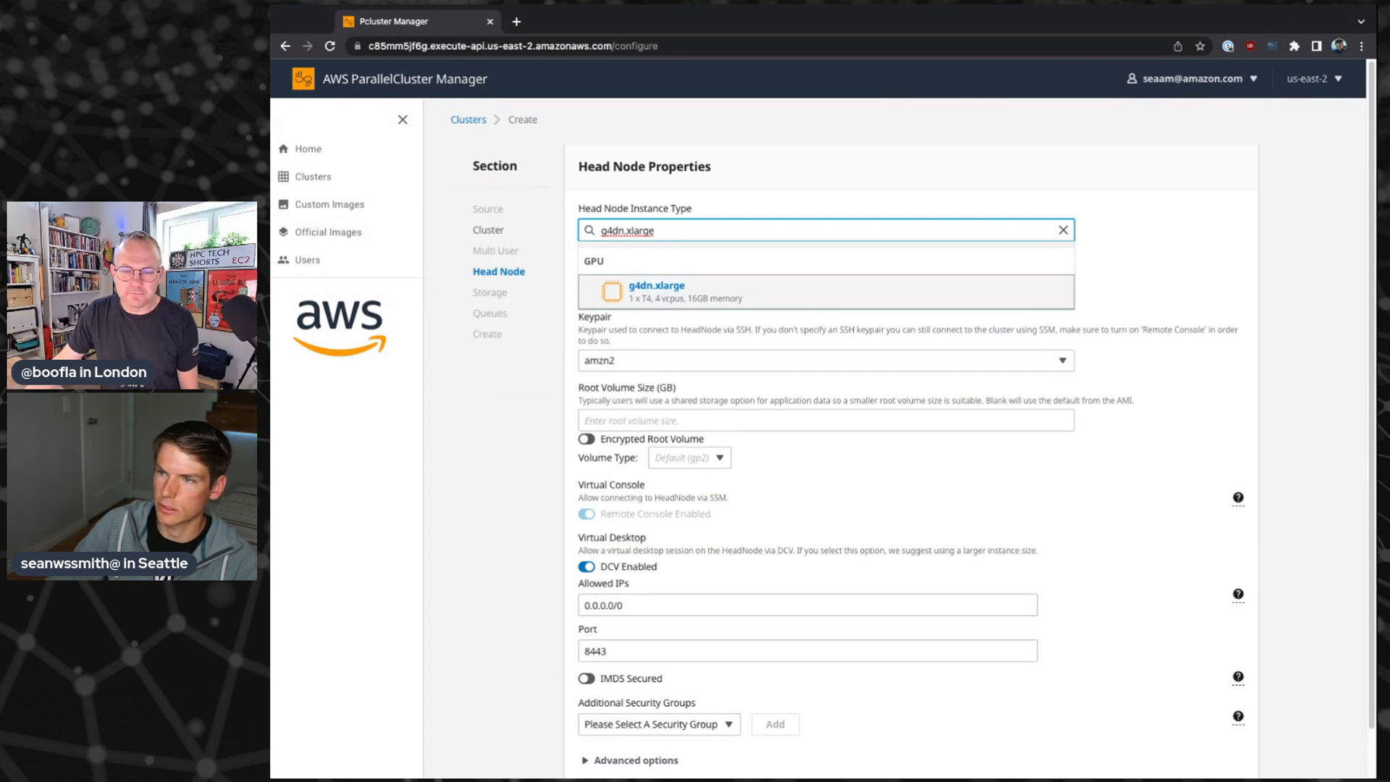
{"action": "left_click", "coordinate": [677, 298]}
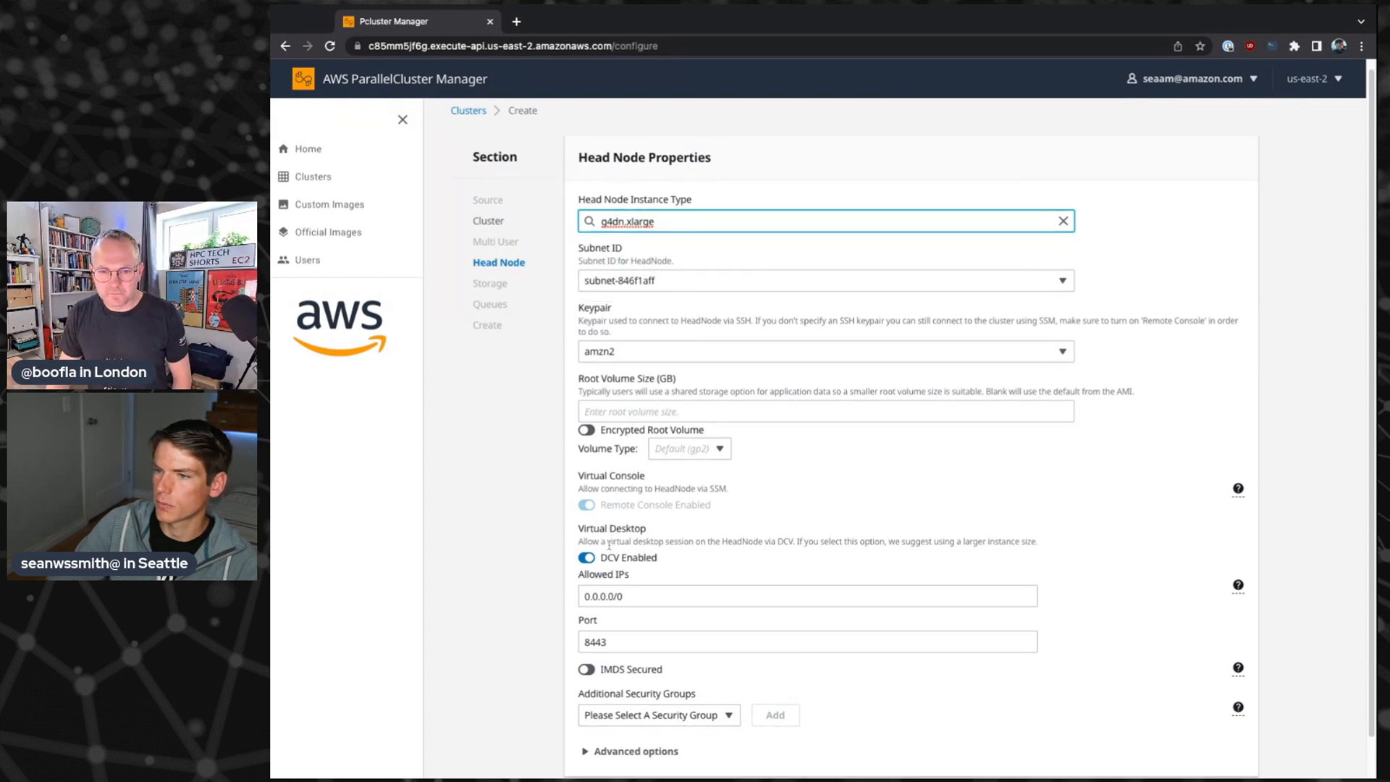
{"action": "left_click", "coordinate": [638, 355]}
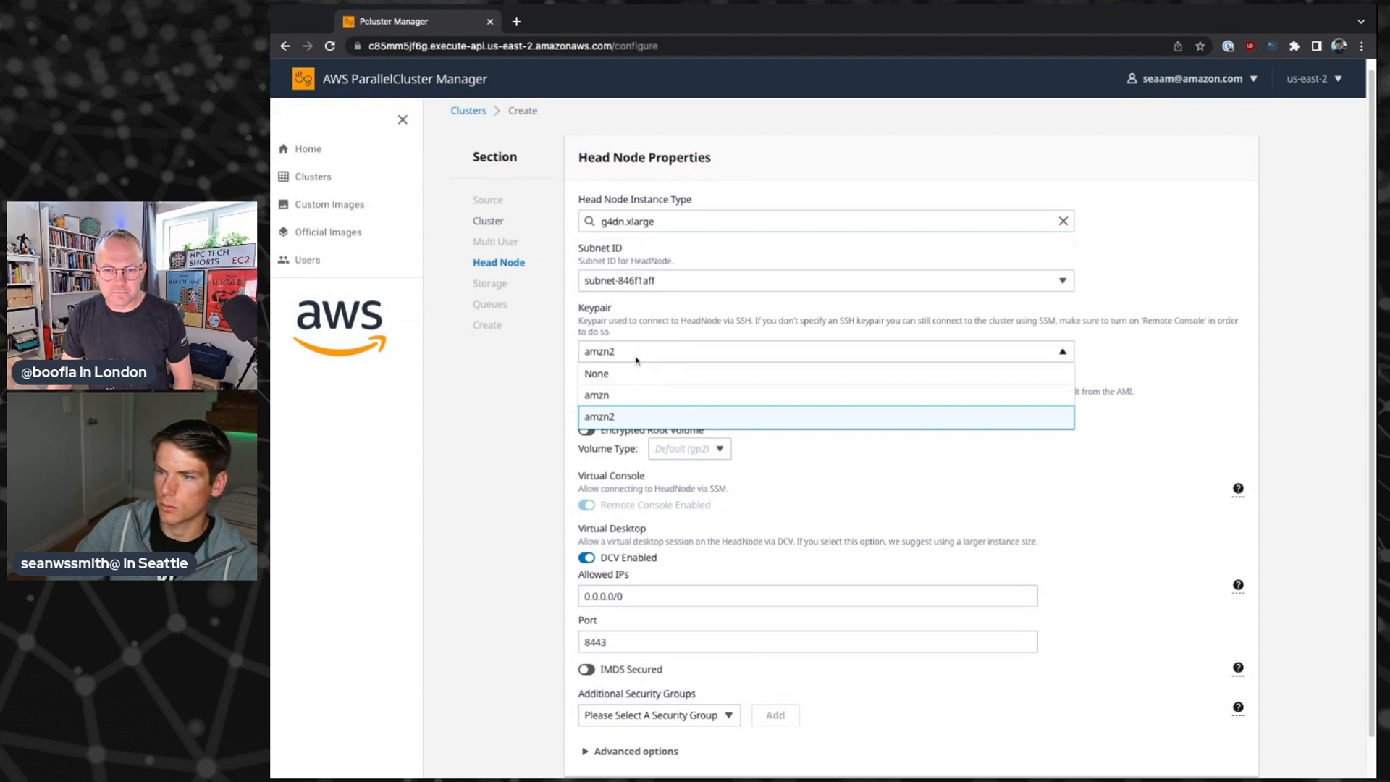
{"action": "left_click", "coordinate": [595, 374]}
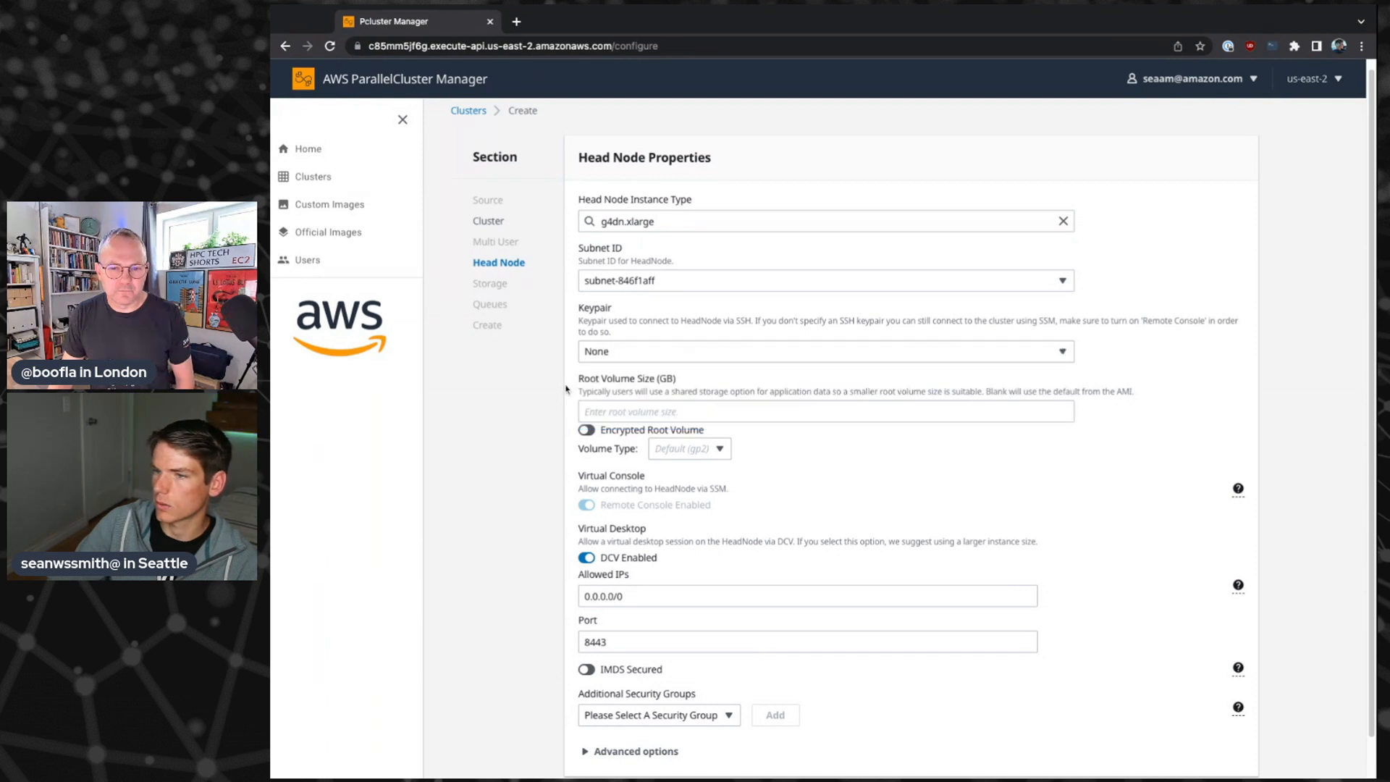
- Examine the Virtual Console setting while switching the head node's DCV virtual desktop off and back on
{"action": "scroll", "coordinate": [580, 483], "scroll_direction": "down", "scroll_amount": 1}
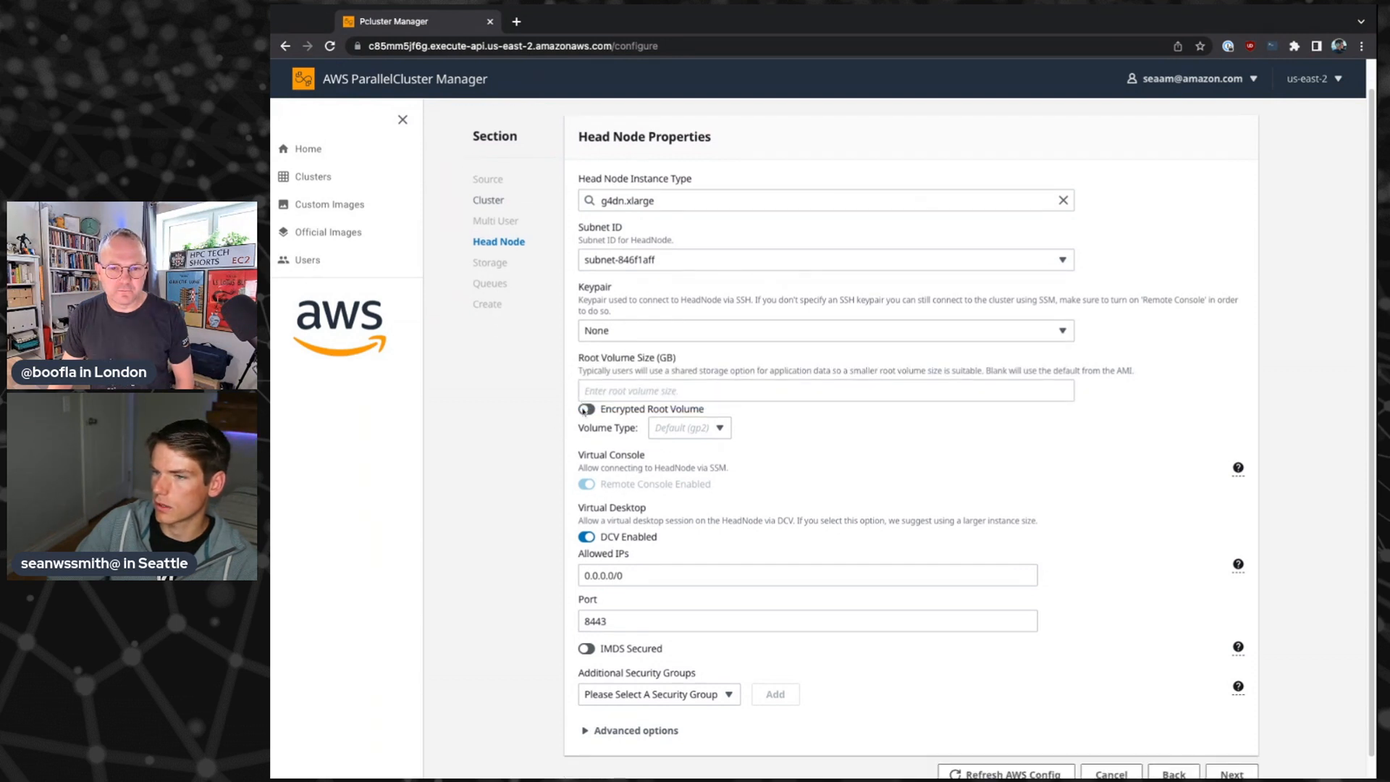
{"action": "left_click_drag", "start_coordinate": [578, 457], "coordinate": [638, 456]}
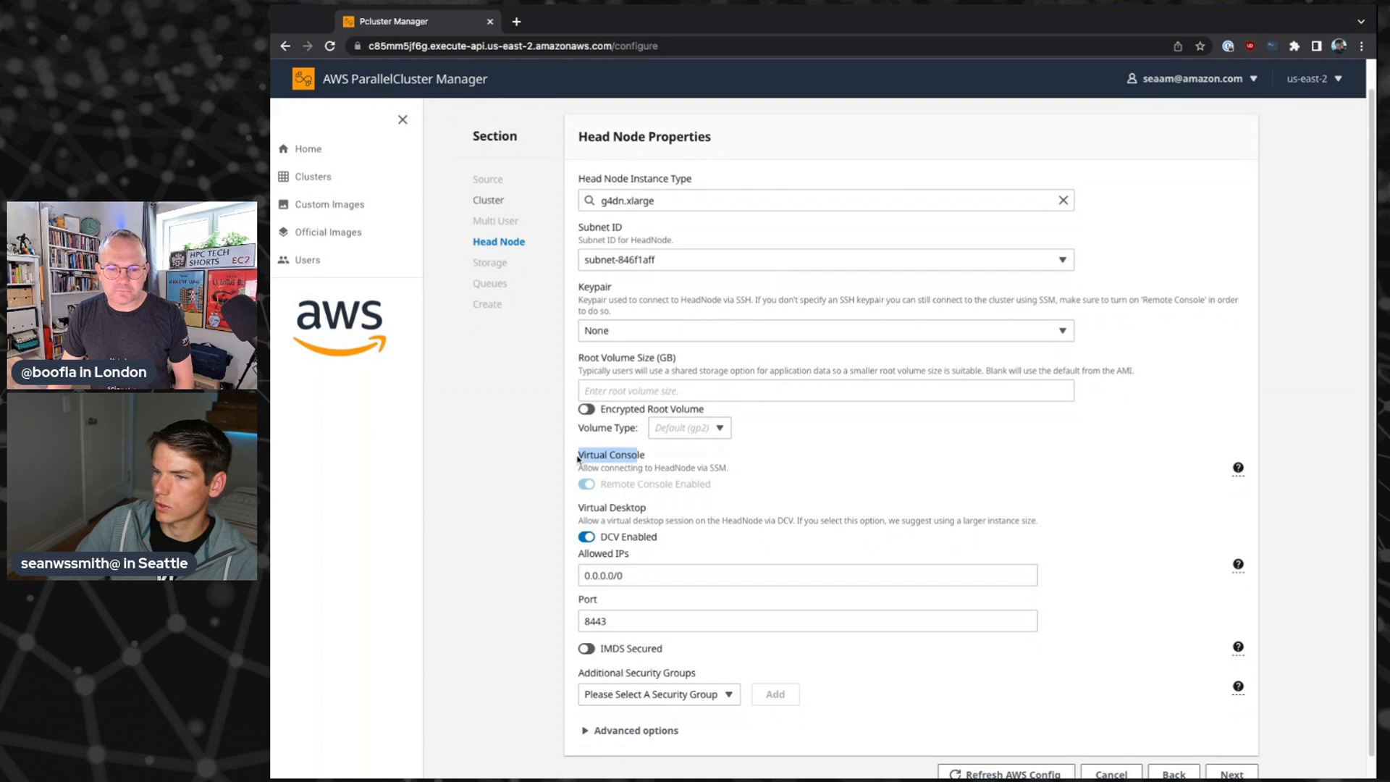
{"action": "left_click", "coordinate": [586, 537]}
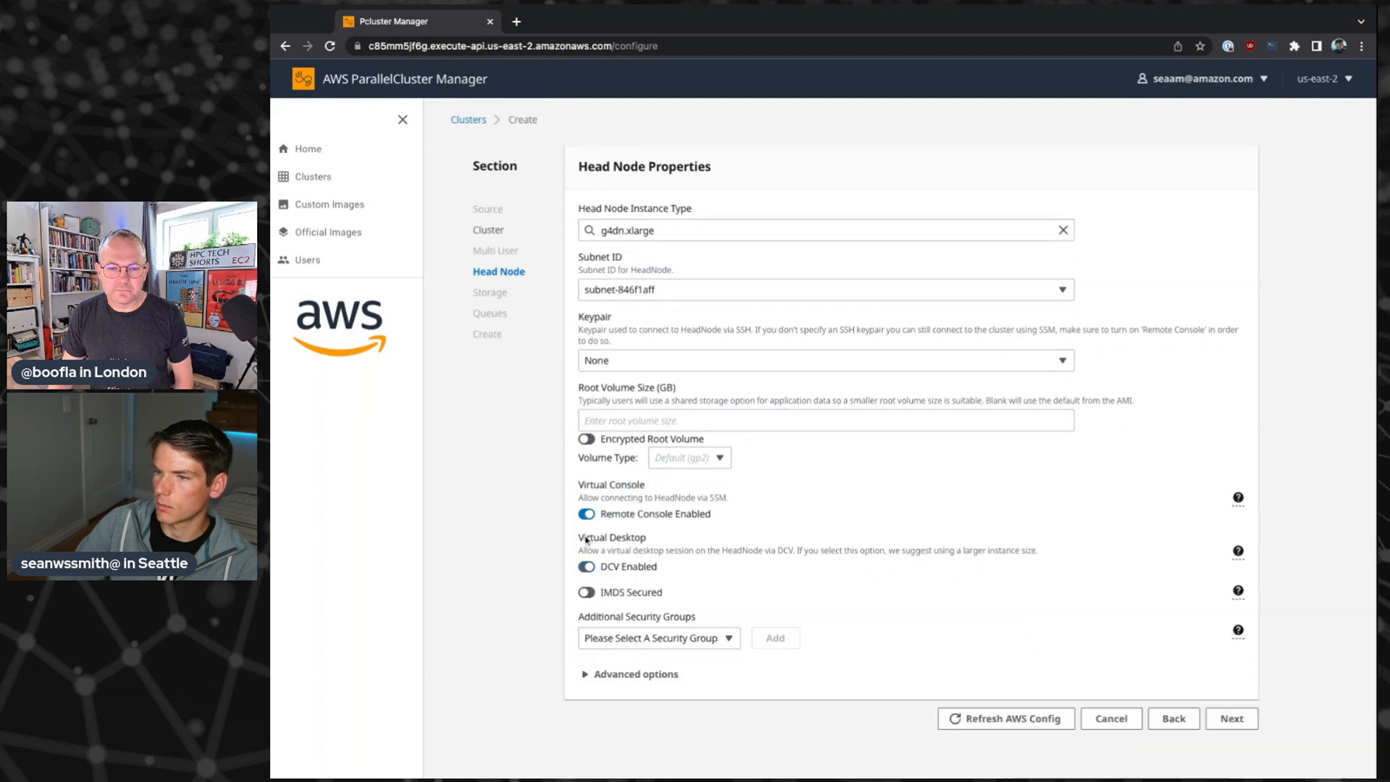
{"action": "left_click", "coordinate": [587, 566]}
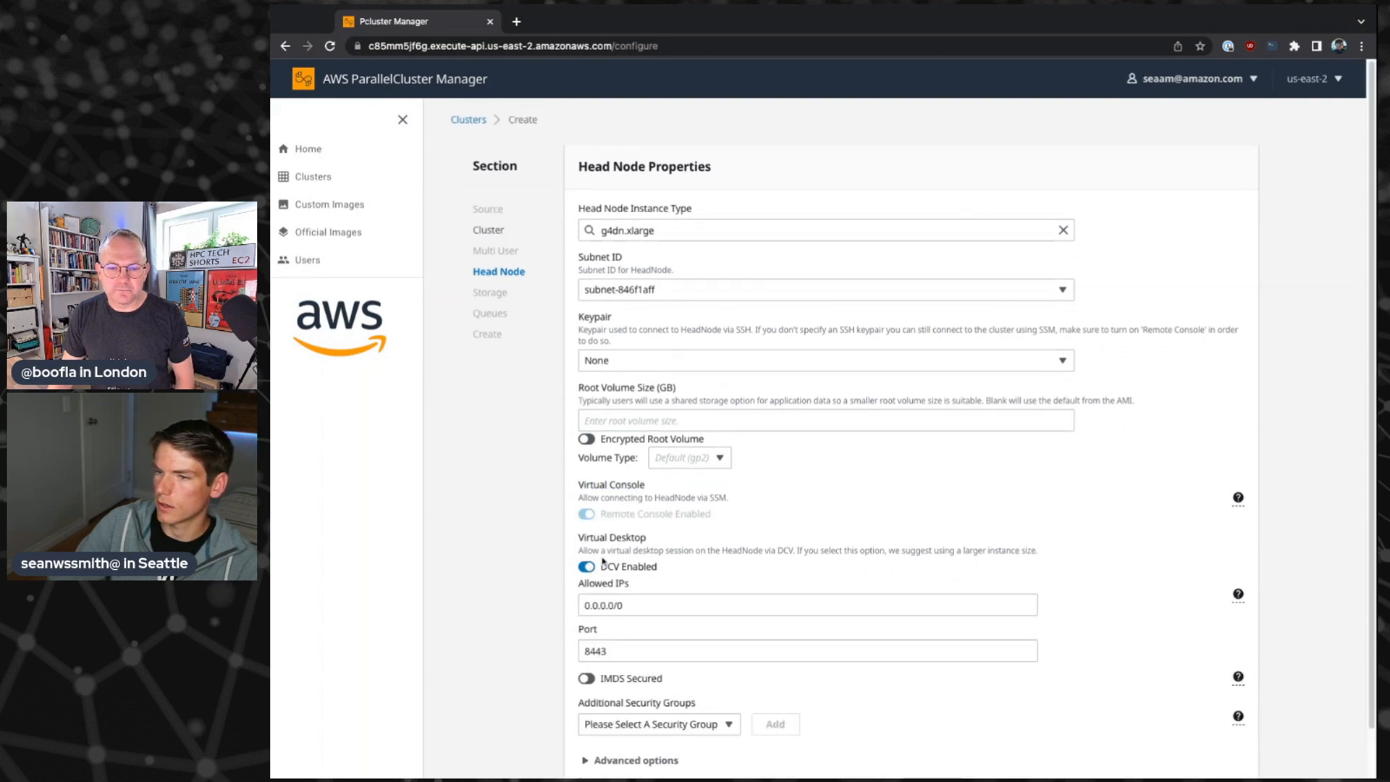
{"action": "scroll", "coordinate": [623, 527], "scroll_direction": "down", "scroll_amount": 1}
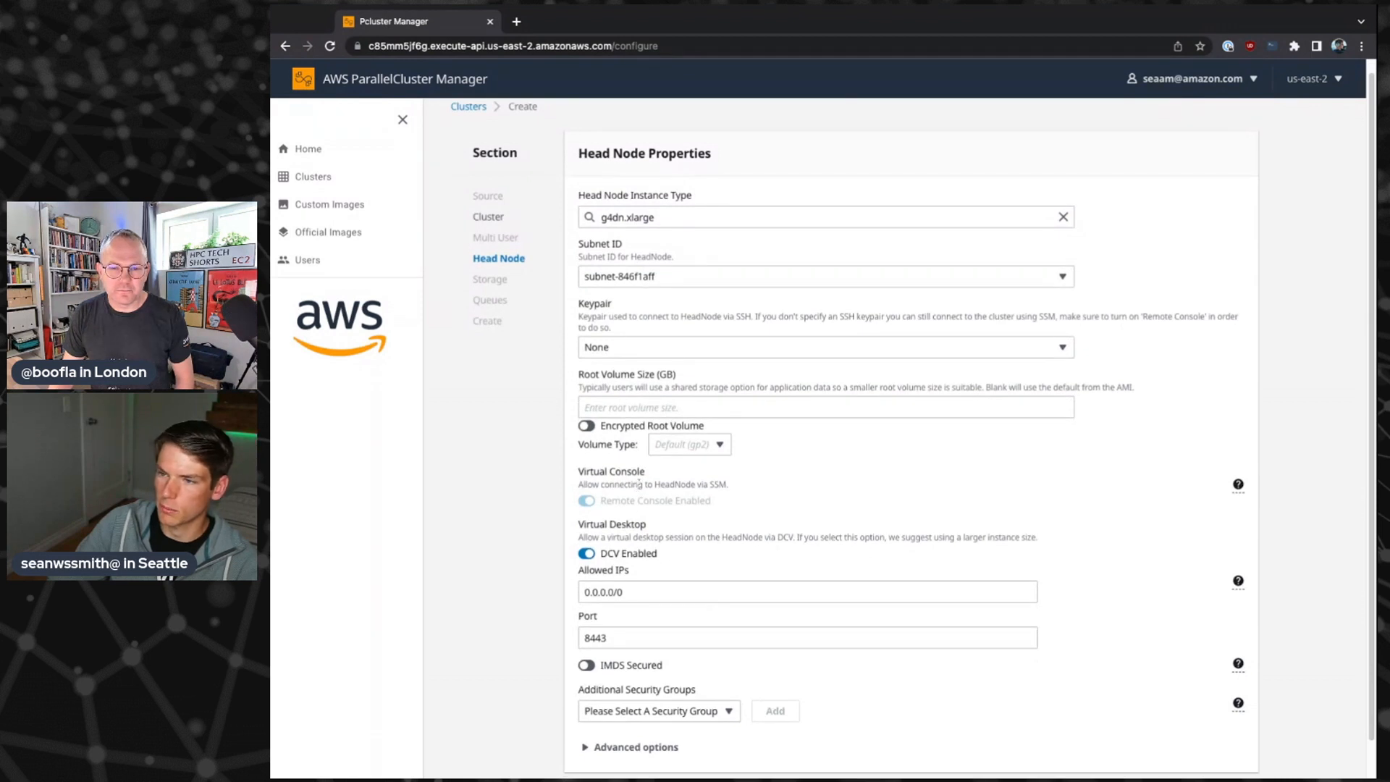
{"action": "left_click_drag", "start_coordinate": [579, 472], "coordinate": [632, 474]}
{"action": "left_click", "coordinate": [635, 478]}
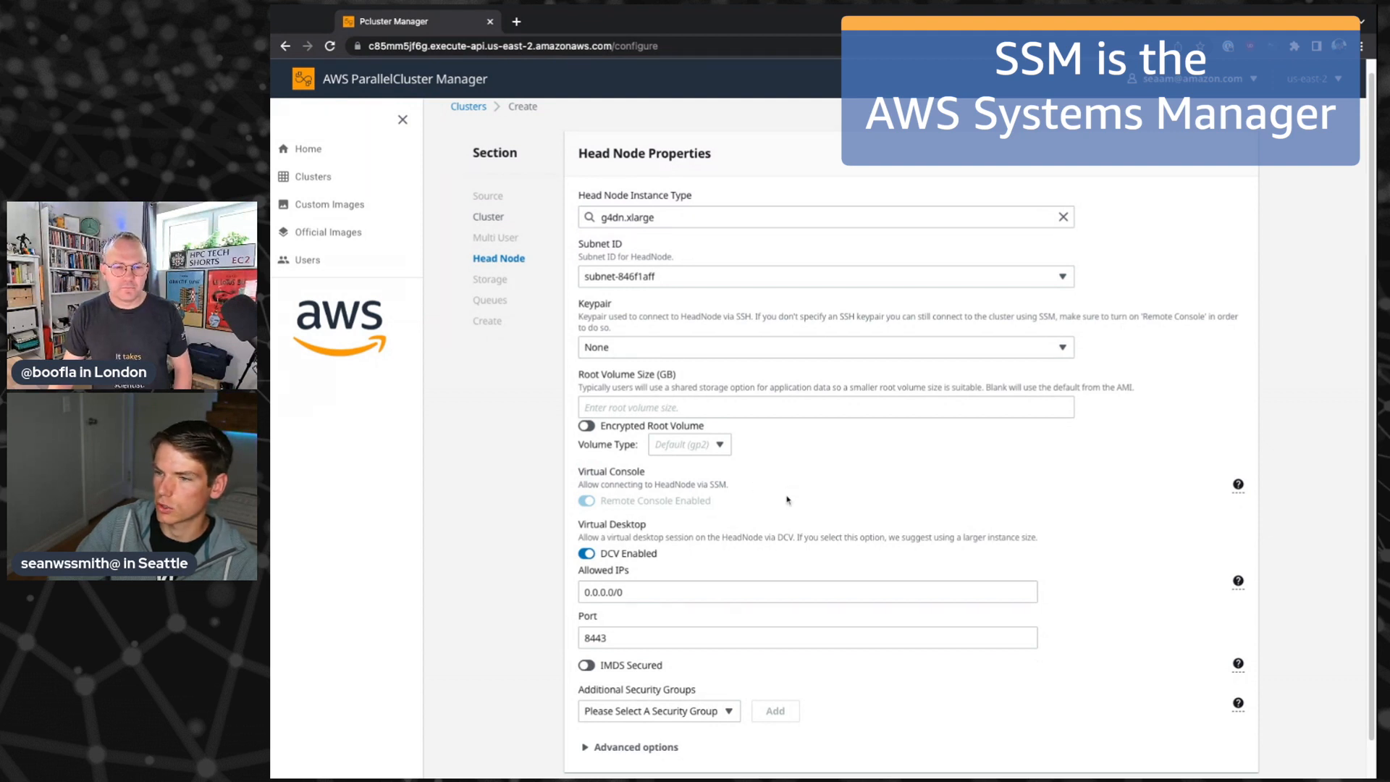
- Expand the head node's advanced options and enable the Multi-Script Runner for On Configured
{"action": "scroll", "coordinate": [793, 515], "scroll_direction": "down", "scroll_amount": 1}
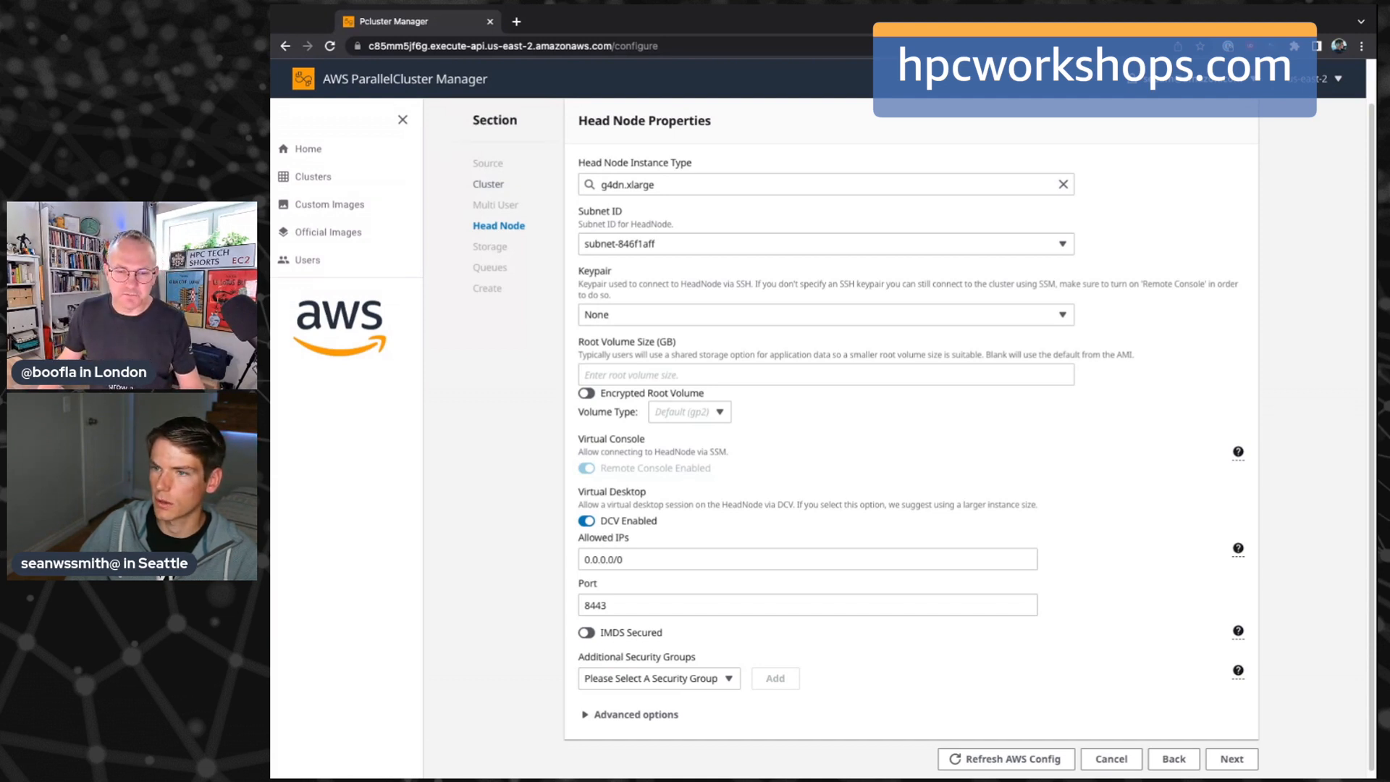
{"action": "scroll", "coordinate": [641, 715], "scroll_direction": "down", "scroll_amount": 1}
{"action": "left_click", "coordinate": [640, 713]}
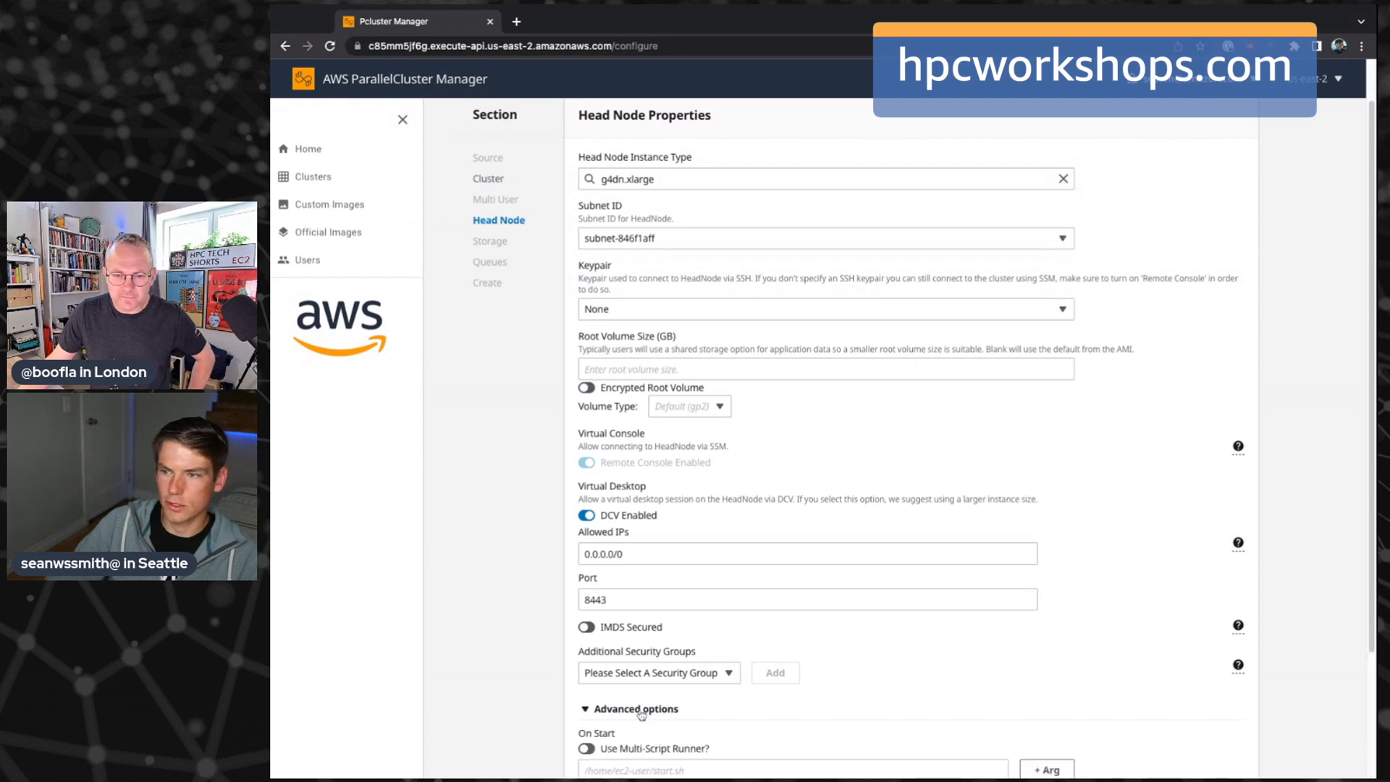
{"action": "scroll", "coordinate": [980, 649], "scroll_direction": "down", "scroll_amount": 3}
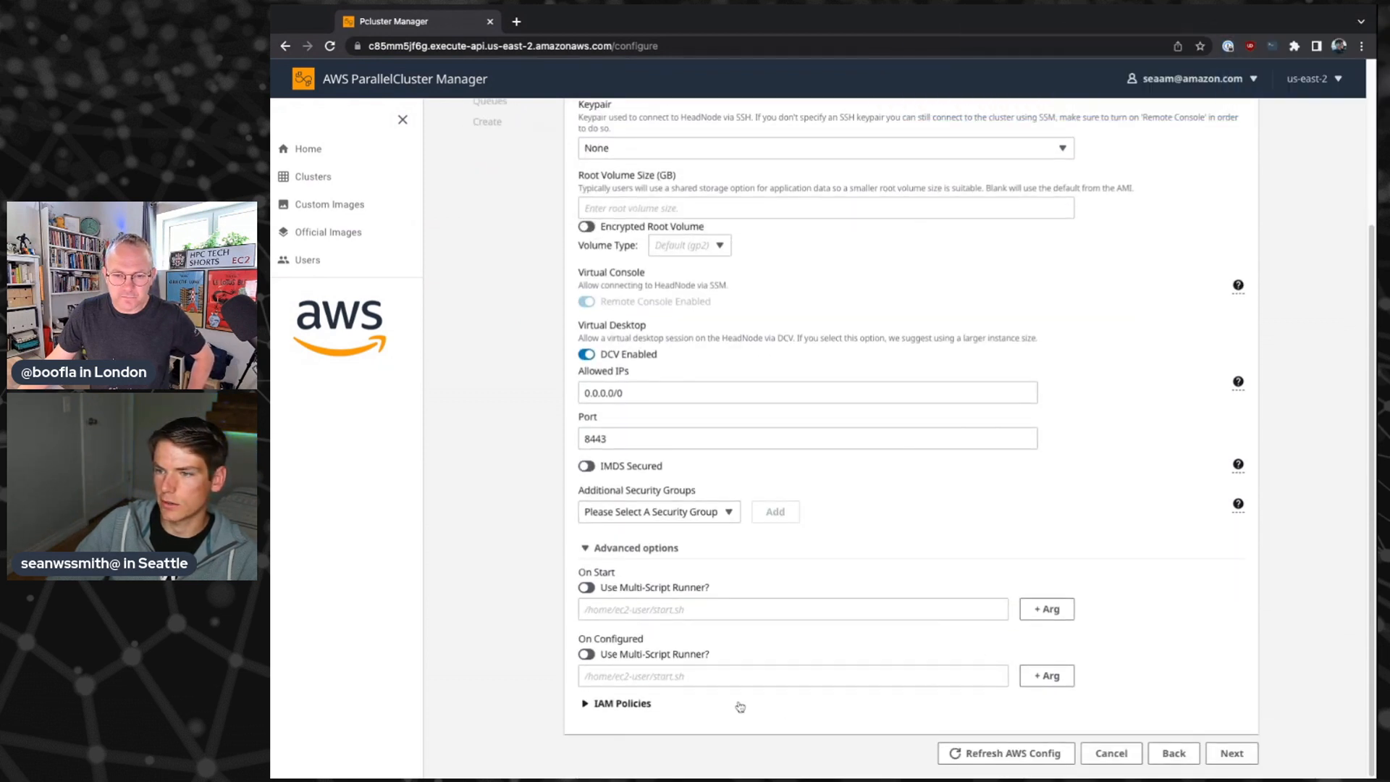
{"action": "left_click", "coordinate": [588, 656]}
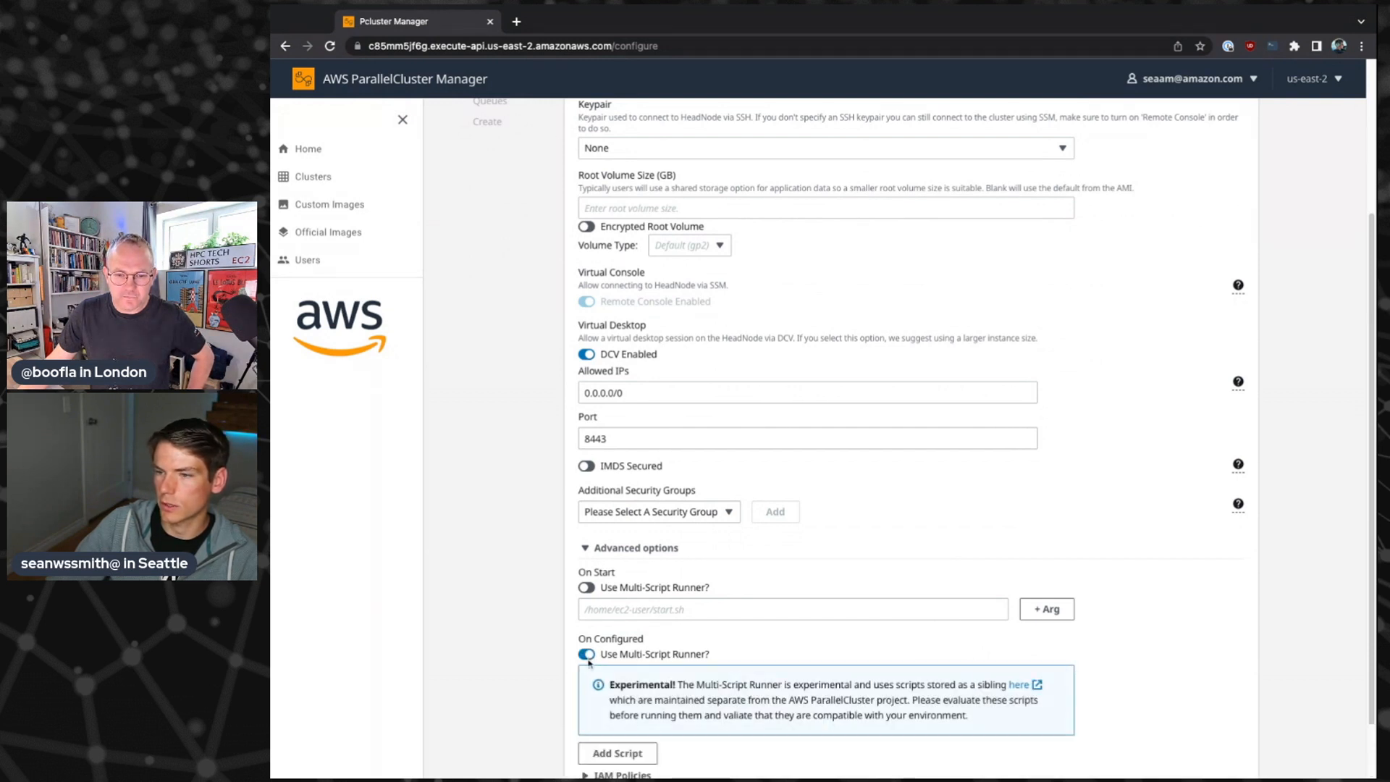
- Add the predefined Slurm Accounting script to the On Configured scripts
{"action": "scroll", "coordinate": [589, 666], "scroll_direction": "down", "scroll_amount": 1}
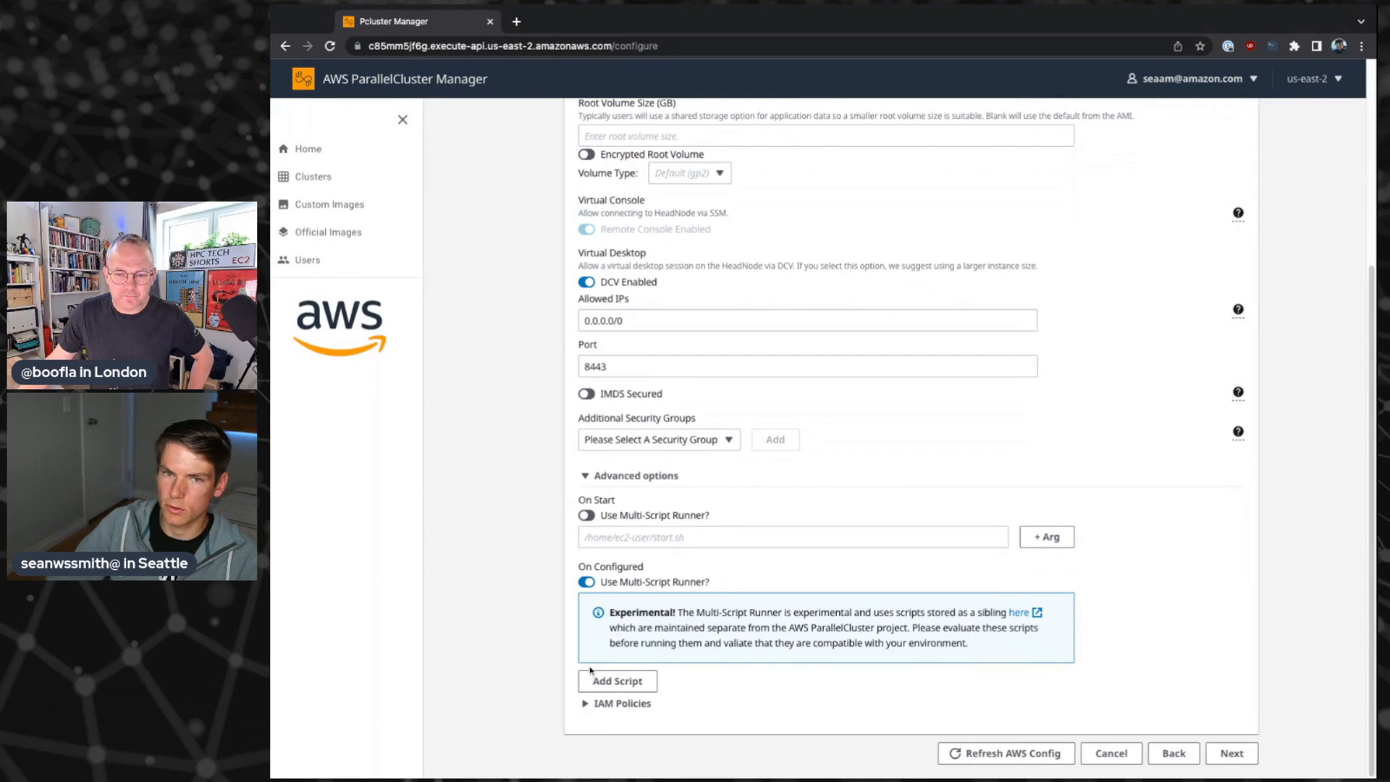
{"action": "left_click", "coordinate": [618, 684]}
{"action": "scroll", "coordinate": [646, 674], "scroll_direction": "down", "scroll_amount": 1}
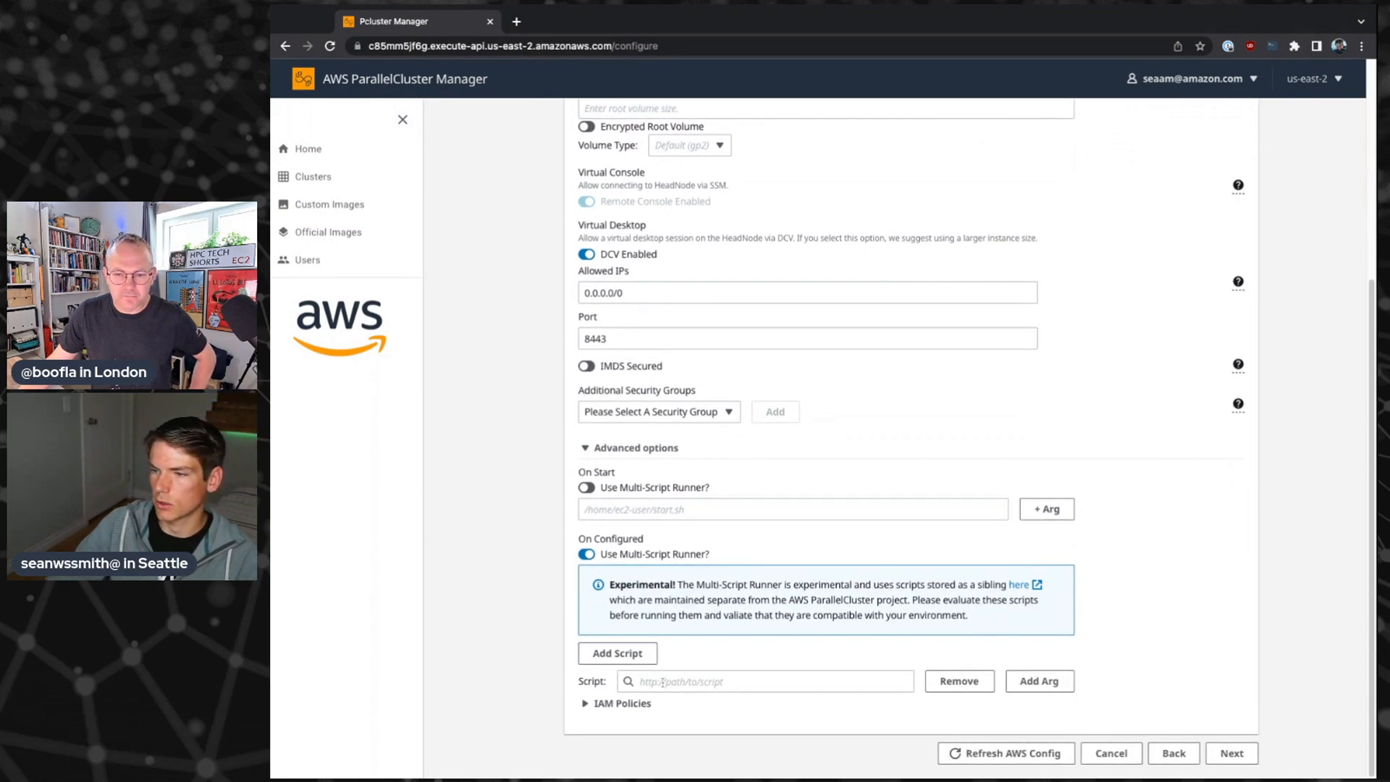
{"action": "left_click", "coordinate": [662, 681]}
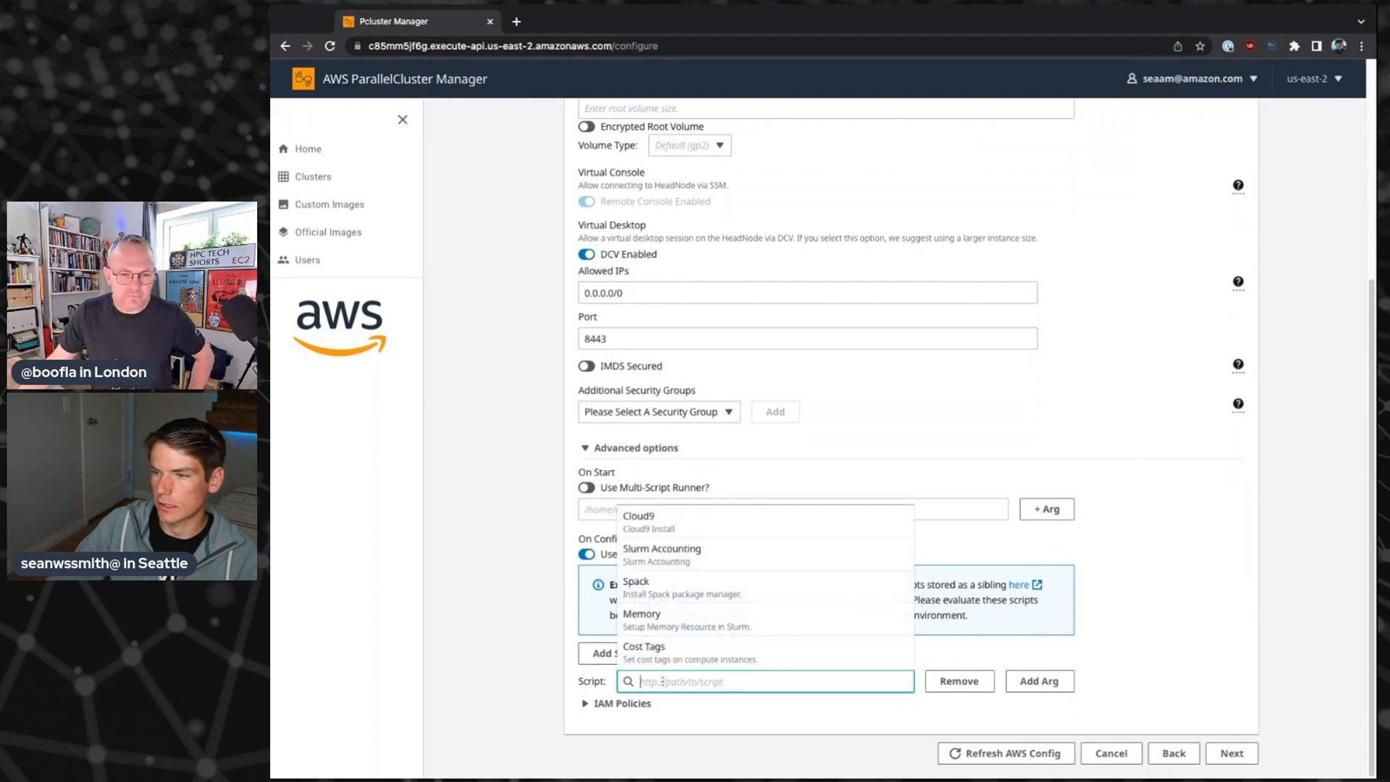
{"action": "left_click", "coordinate": [707, 556]}
- Add the predefined Spack script as a second On Configured script below Slurm Accounting
{"action": "scroll", "coordinate": [688, 655], "scroll_direction": "down", "scroll_amount": 2}
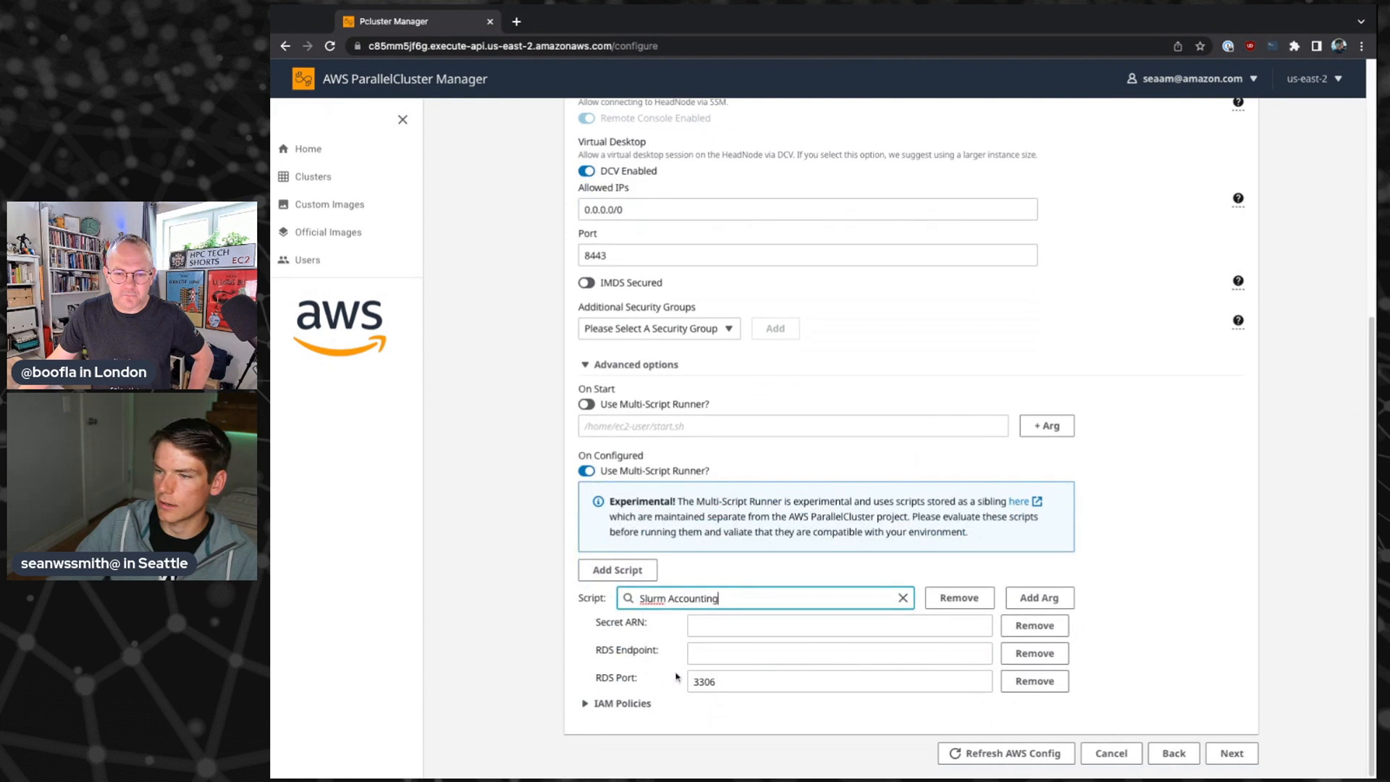
{"action": "left_click", "coordinate": [630, 576]}
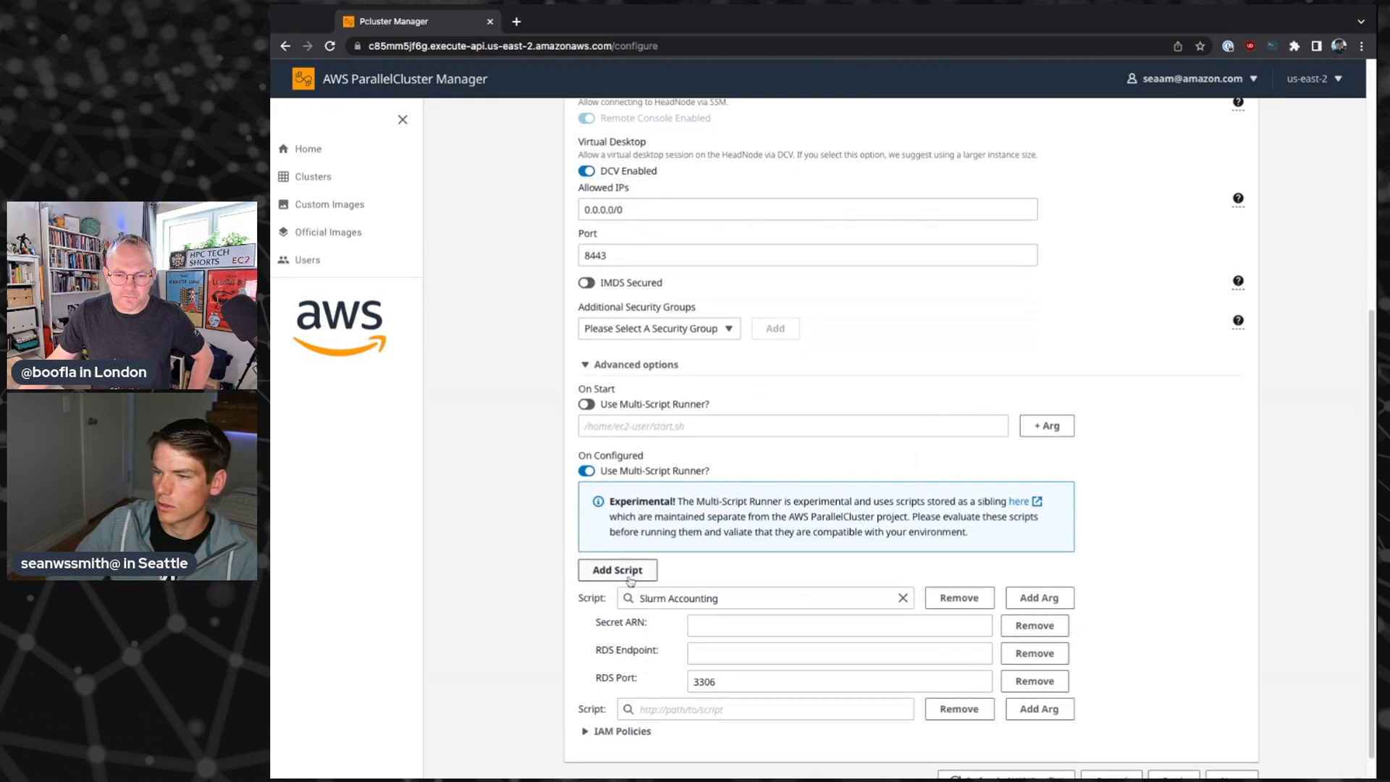
{"action": "left_click", "coordinate": [683, 710]}
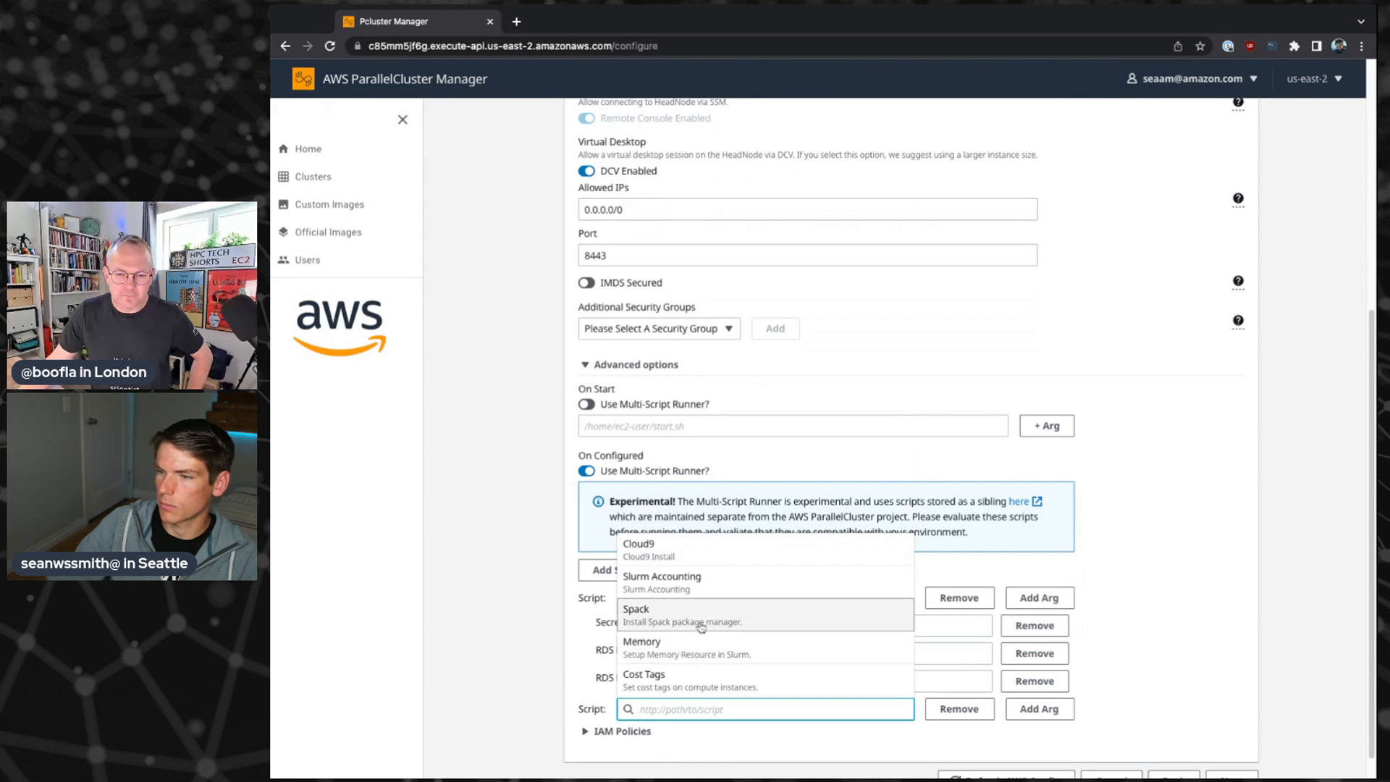
{"action": "left_click", "coordinate": [662, 627]}
{"action": "scroll", "coordinate": [691, 730], "scroll_direction": "down", "scroll_amount": 1}
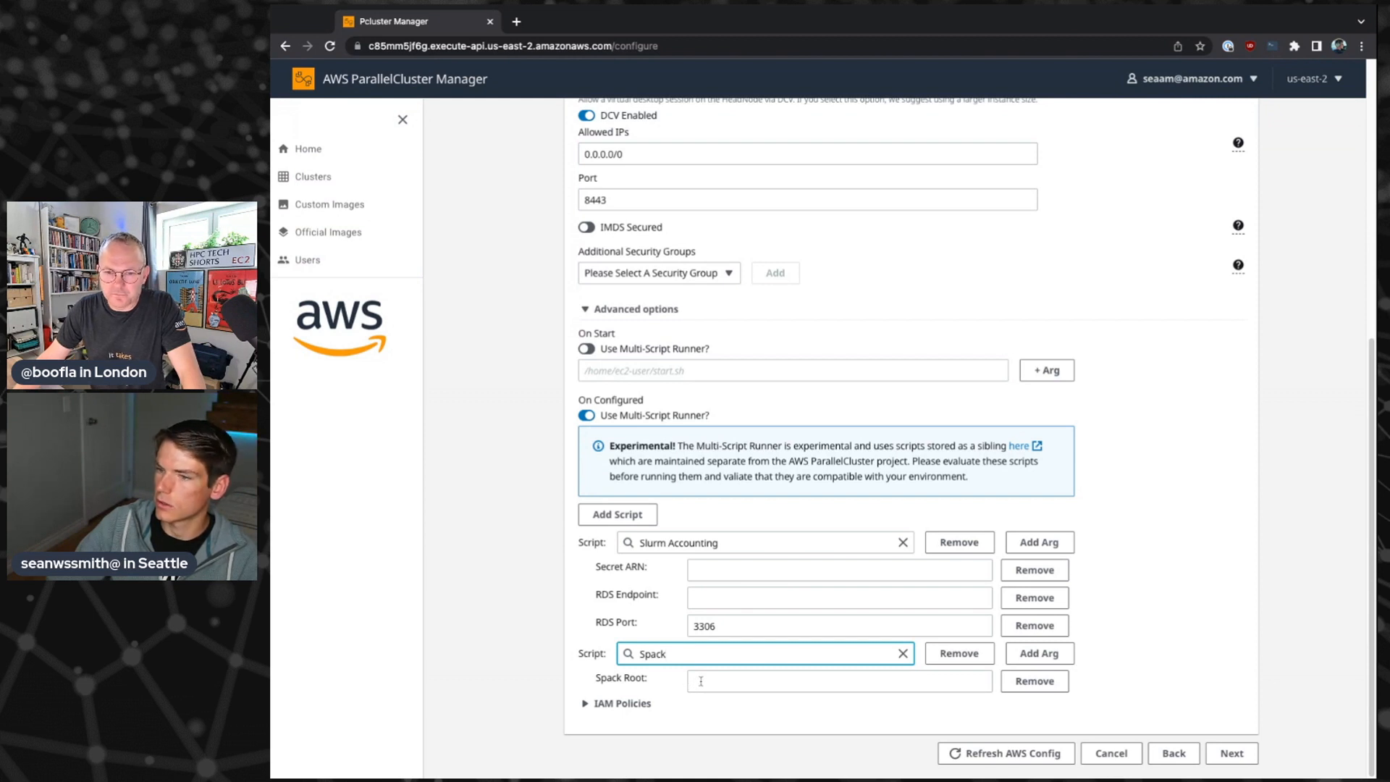
{"action": "left_click", "coordinate": [644, 704]}
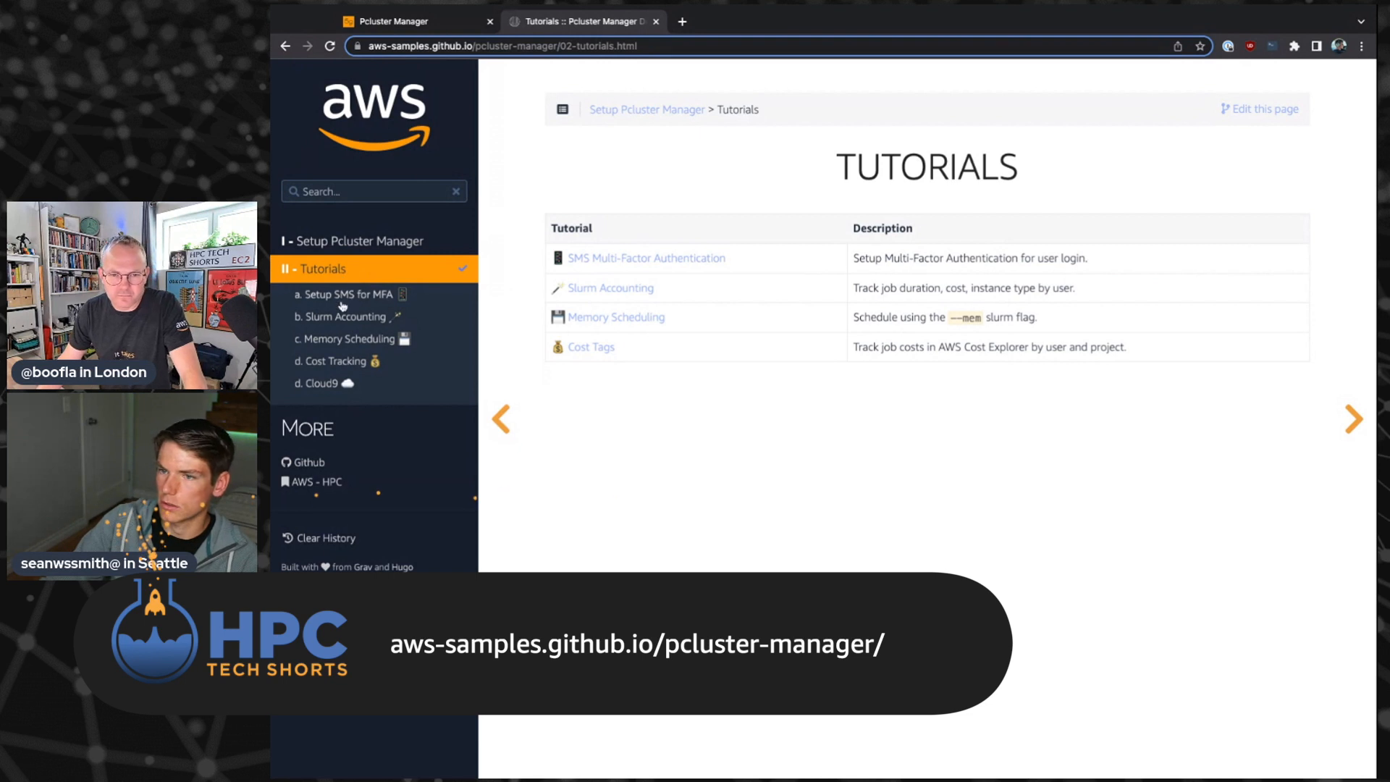
- Open the Slurm Accounting tutorial and examine its accounting database, CloudFormation outputs, Lambda permissions and script argument instructions
{"action": "left_click", "coordinate": [327, 322]}
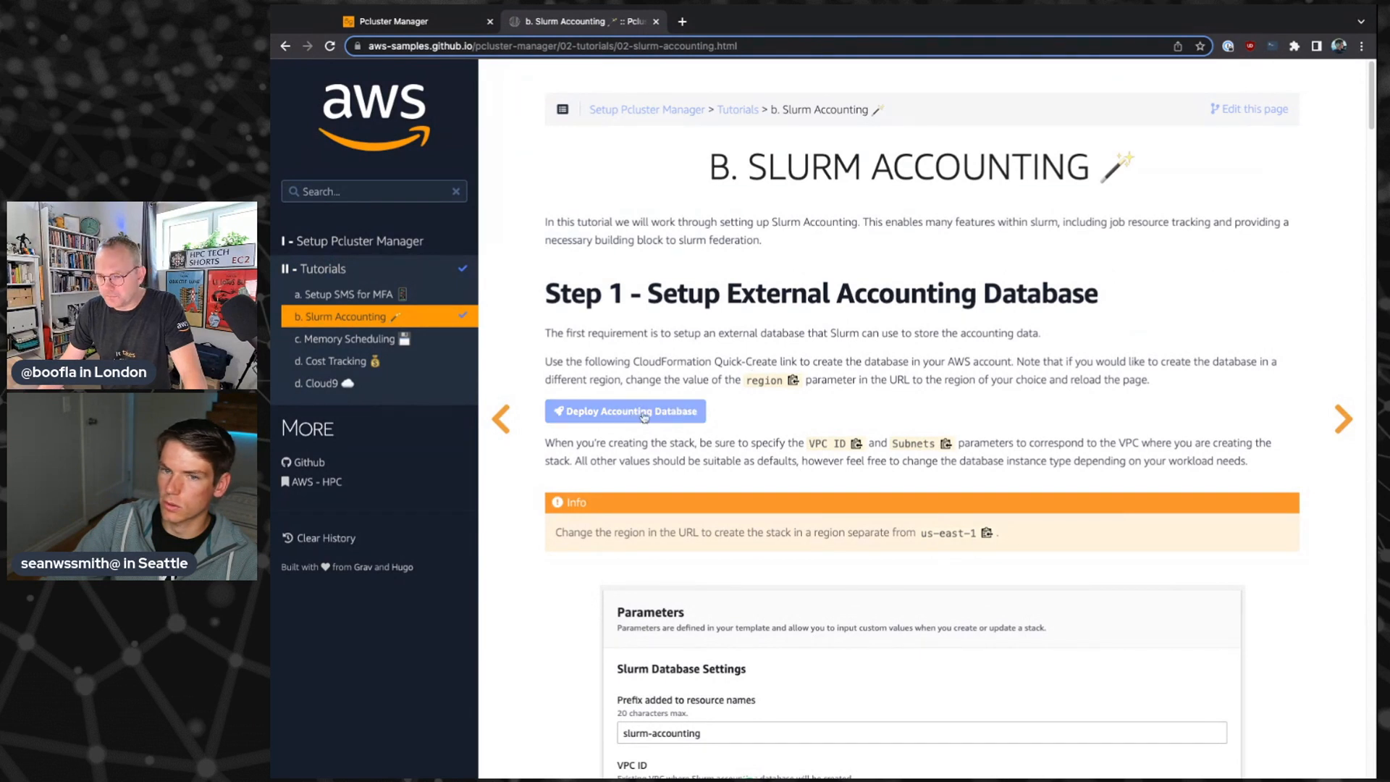
{"action": "scroll", "coordinate": [644, 418], "scroll_direction": "down", "scroll_amount": 6}
{"action": "scroll", "coordinate": [649, 416], "scroll_direction": "down", "scroll_amount": 5}
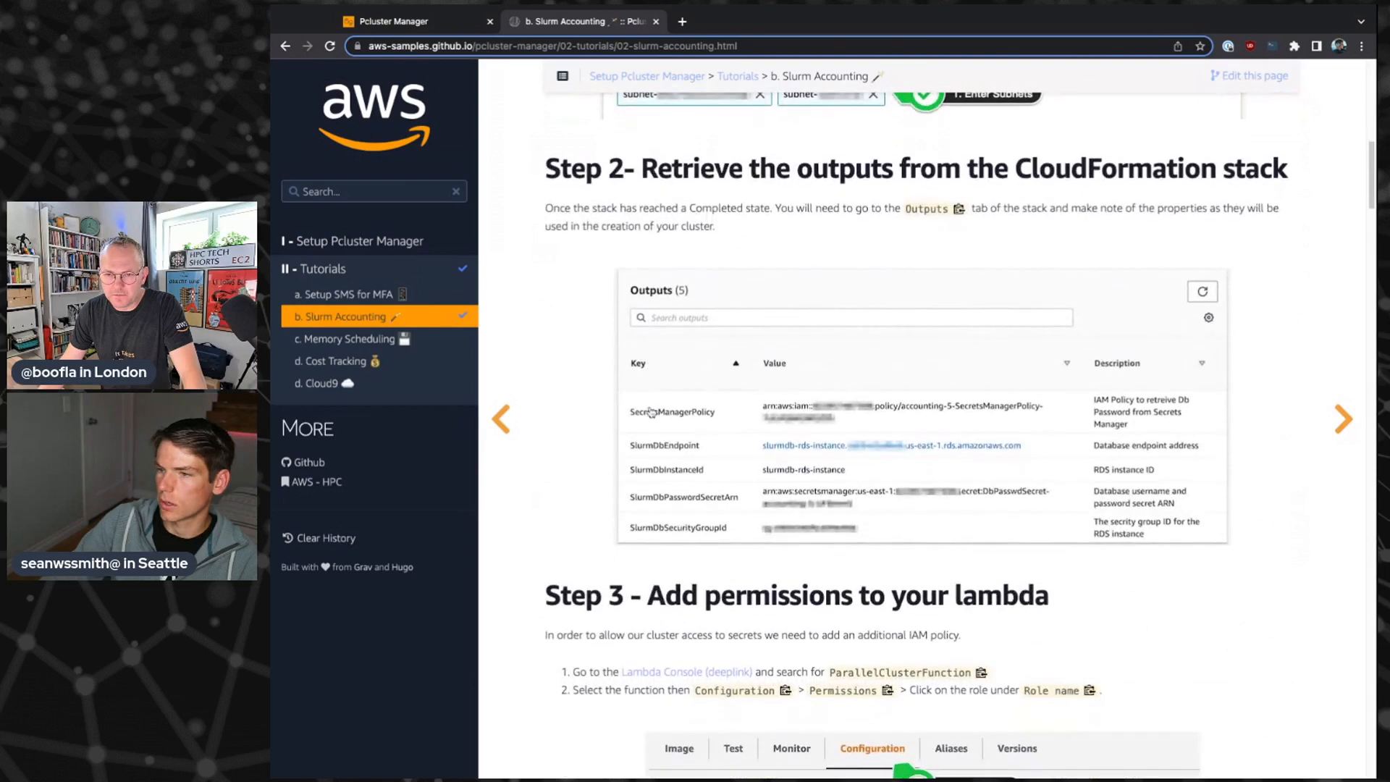
{"action": "scroll", "coordinate": [725, 446], "scroll_direction": "down", "scroll_amount": 4}
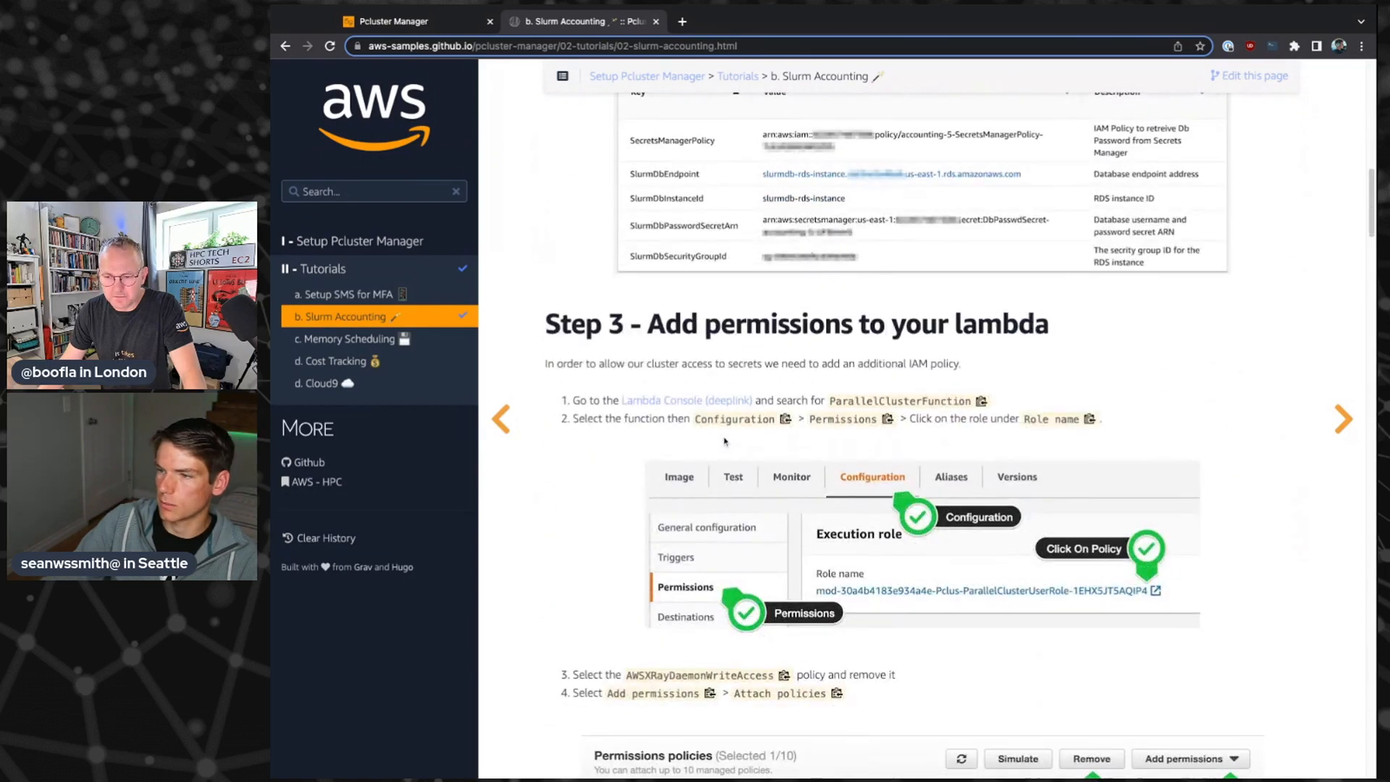
{"action": "scroll", "coordinate": [725, 440], "scroll_direction": "down", "scroll_amount": 12}
{"action": "scroll", "coordinate": [725, 441], "scroll_direction": "down", "scroll_amount": 14}
{"action": "scroll", "coordinate": [724, 435], "scroll_direction": "down", "scroll_amount": 13}
{"action": "scroll", "coordinate": [724, 434], "scroll_direction": "down", "scroll_amount": 15}
{"action": "scroll", "coordinate": [922, 434], "scroll_direction": "down", "scroll_amount": 2}
{"action": "scroll", "coordinate": [922, 434], "scroll_direction": "up", "scroll_amount": 8}
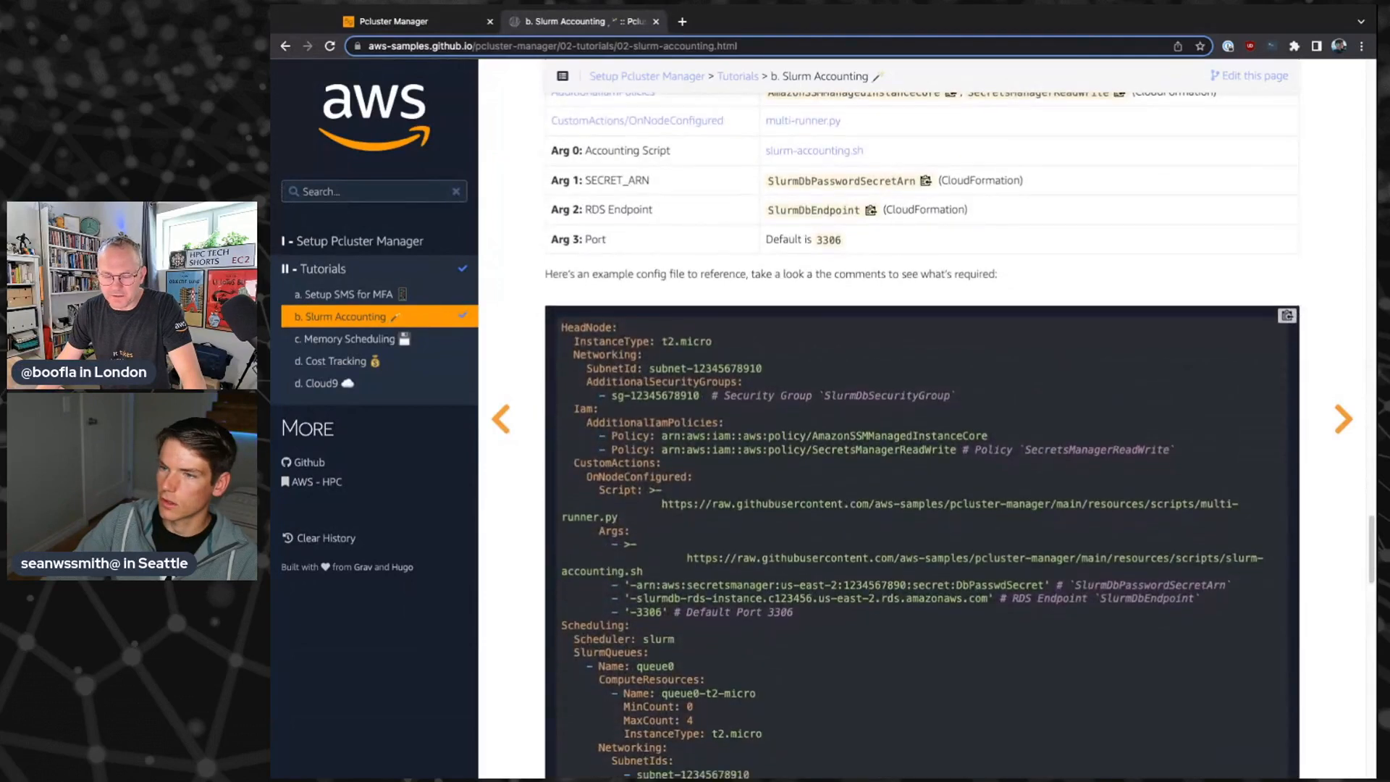
- Examine the Slurm Accounting tutorial's example config file, job submission instructions, Accounting tab and job info sections
{"action": "scroll", "coordinate": [922, 435], "scroll_direction": "down", "scroll_amount": 2}
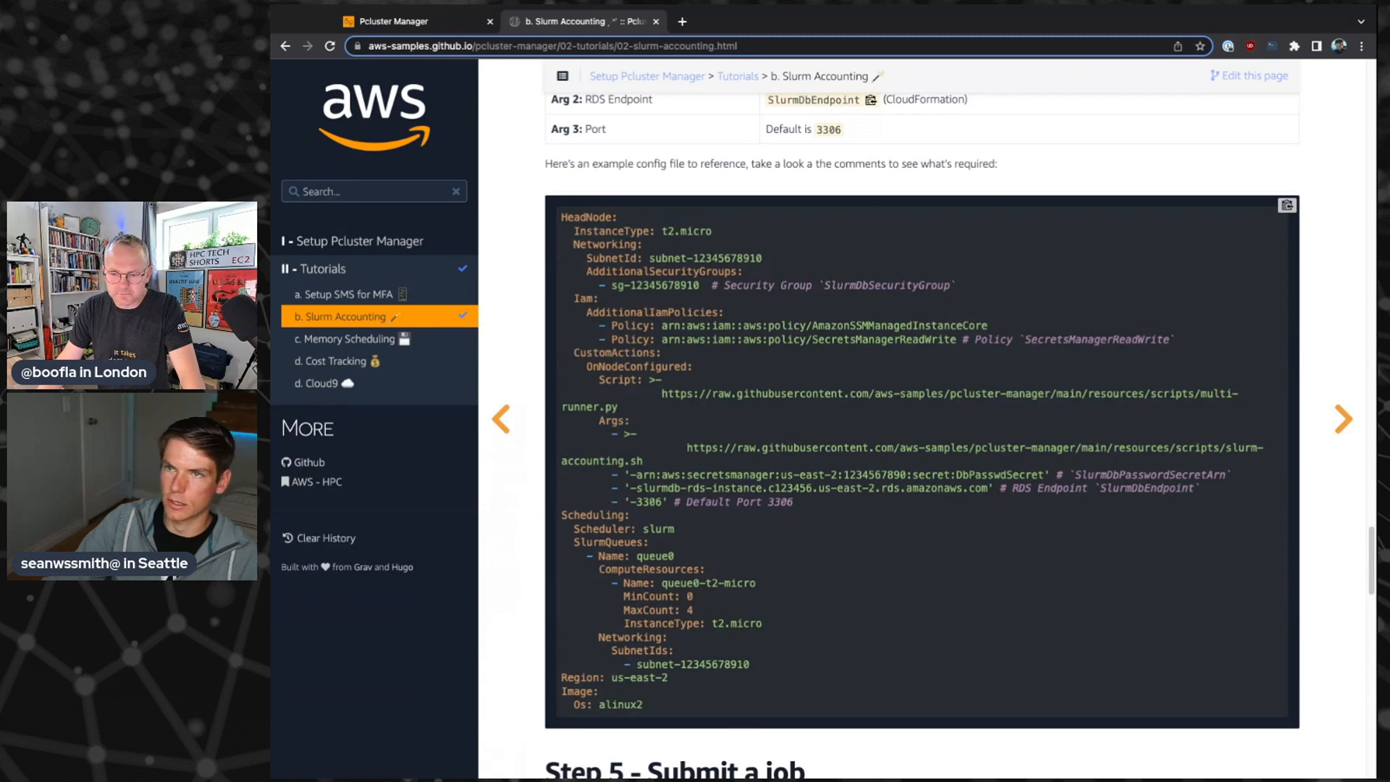
{"action": "scroll", "coordinate": [920, 435], "scroll_direction": "down", "scroll_amount": 7}
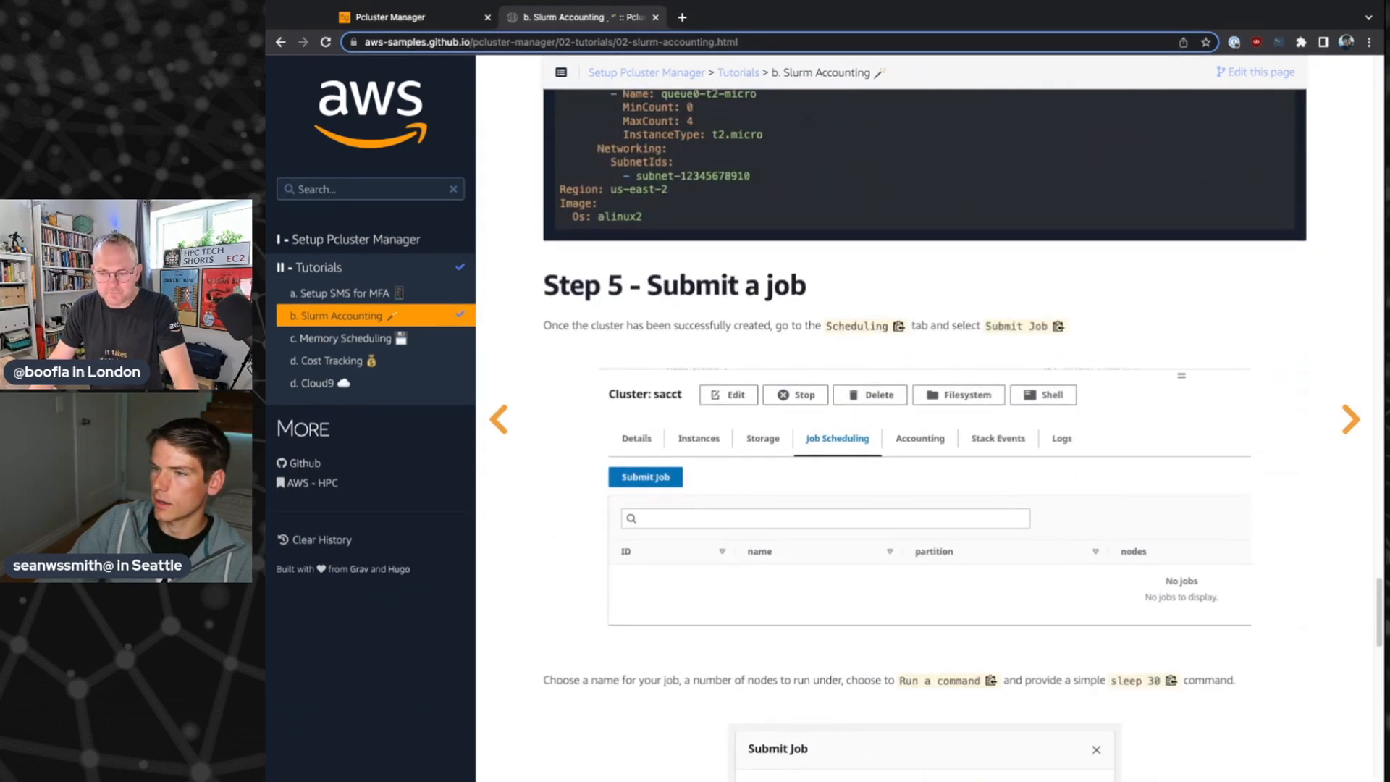
{"action": "scroll", "coordinate": [920, 434], "scroll_direction": "down", "scroll_amount": 10}
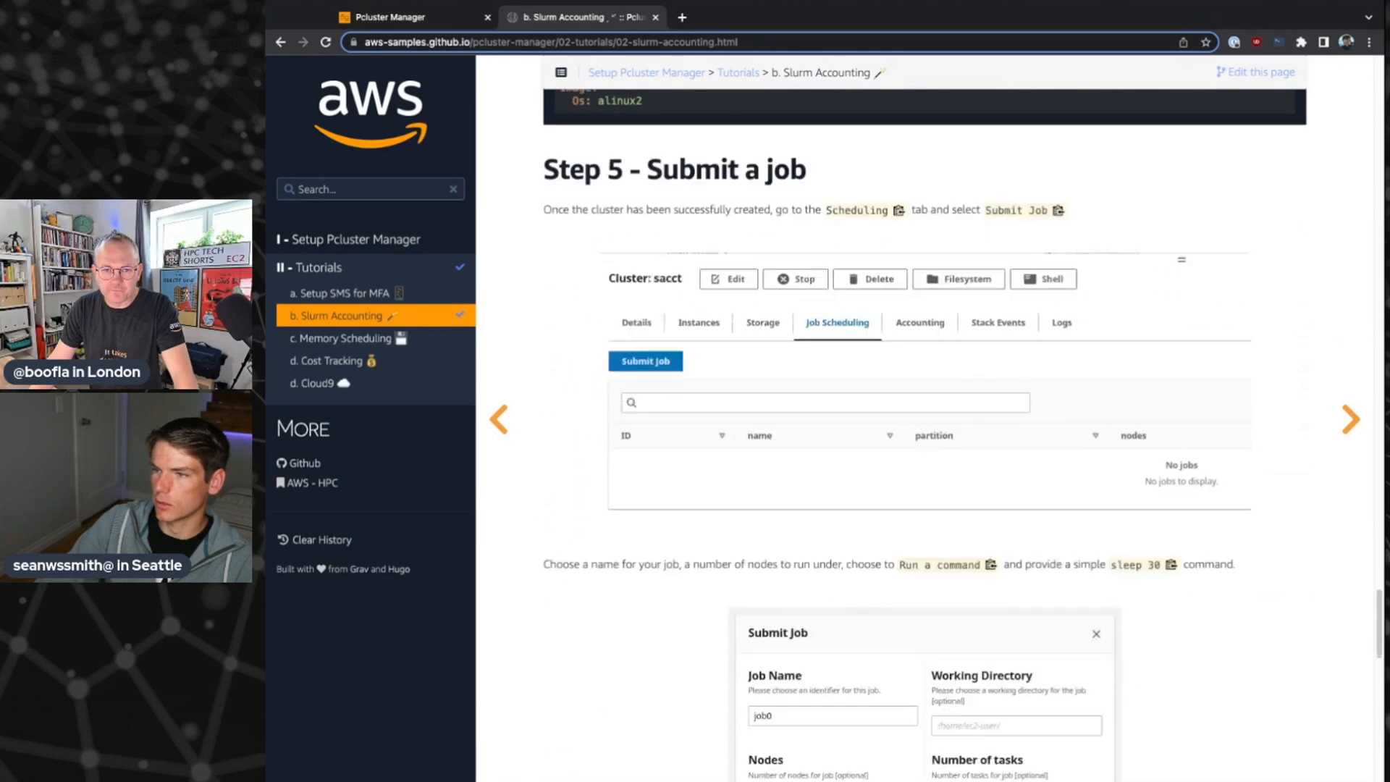
{"action": "scroll", "coordinate": [724, 381], "scroll_direction": "down", "scroll_amount": 5}
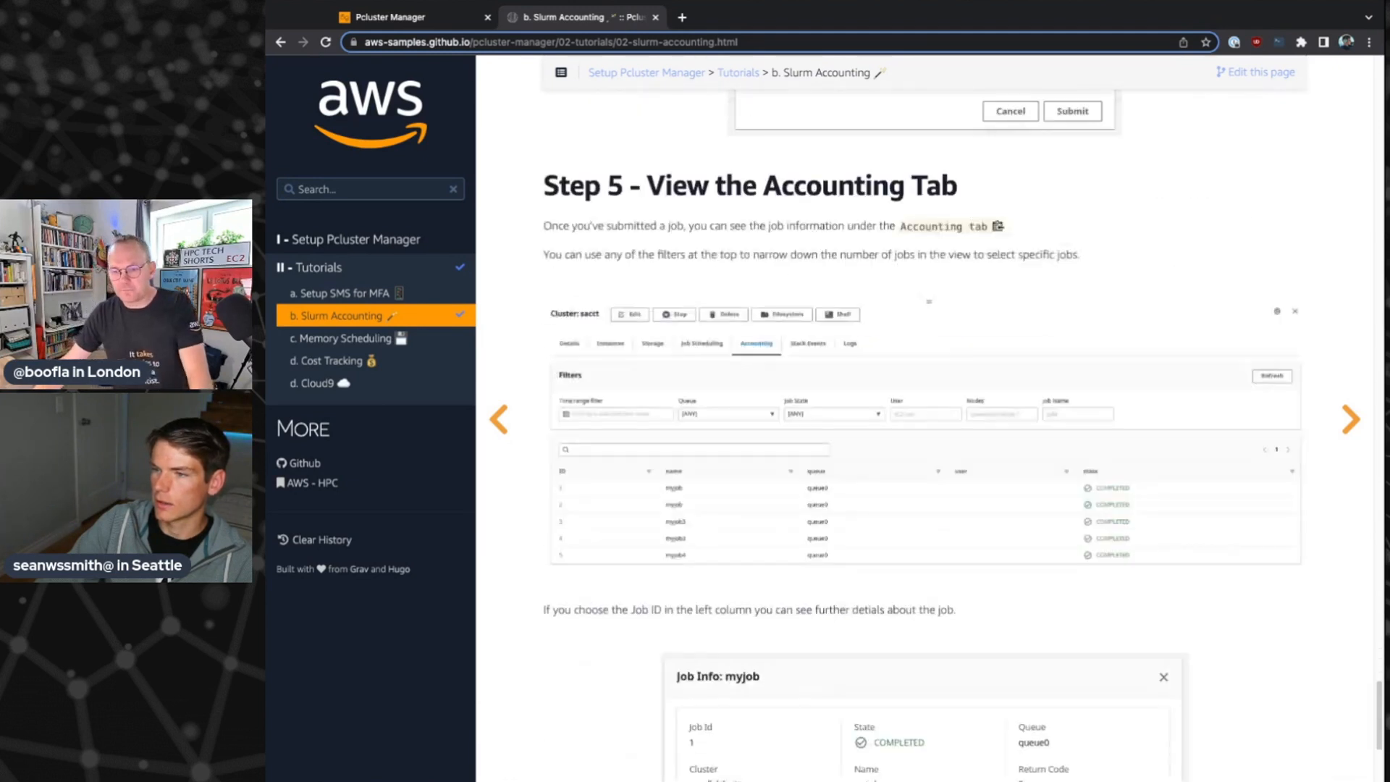
{"action": "scroll", "coordinate": [724, 382], "scroll_direction": "down", "scroll_amount": 4}
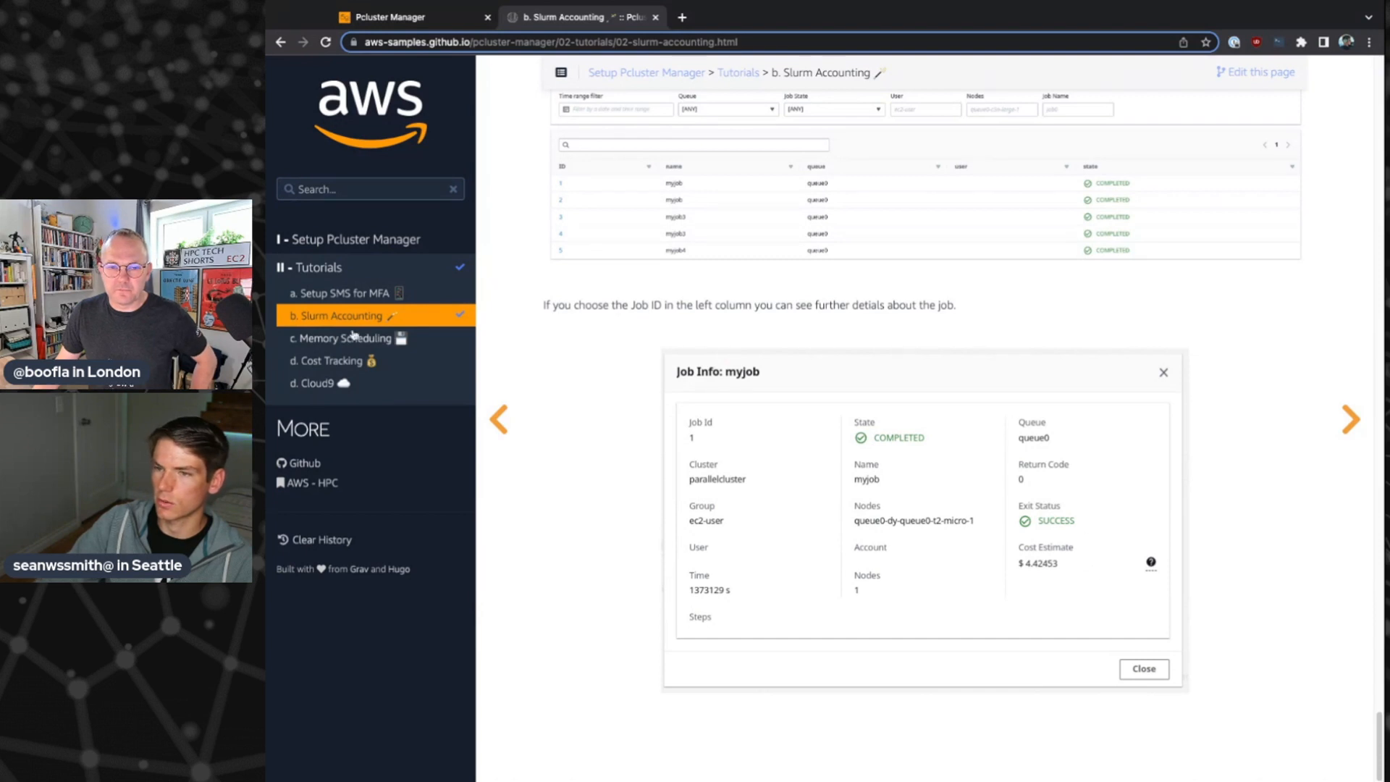
- Open the Cost Tracking tutorial and examine the sbatch project comment example, the IAM tagging policy and the head node setup
{"action": "left_click", "coordinate": [295, 362]}
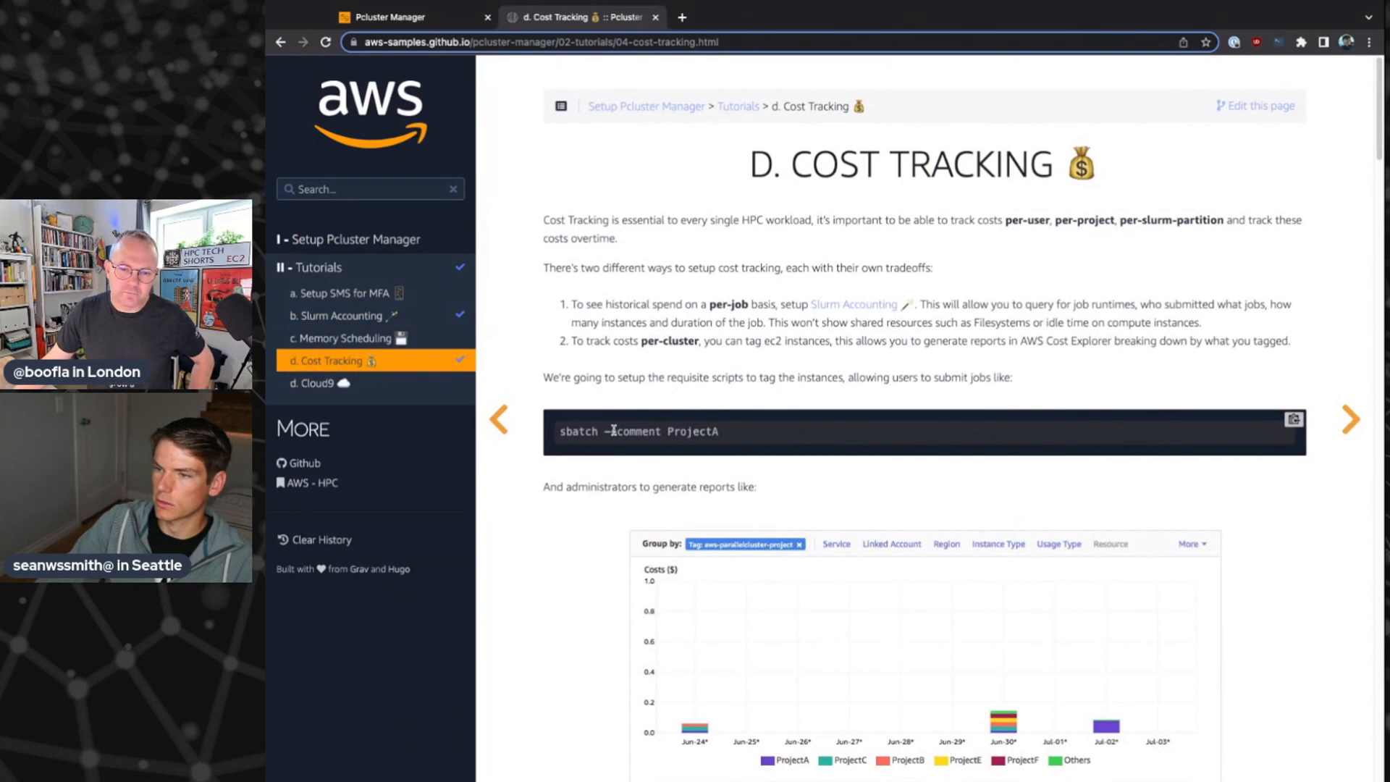
{"action": "left_click_drag", "start_coordinate": [667, 431], "coordinate": [722, 434]}
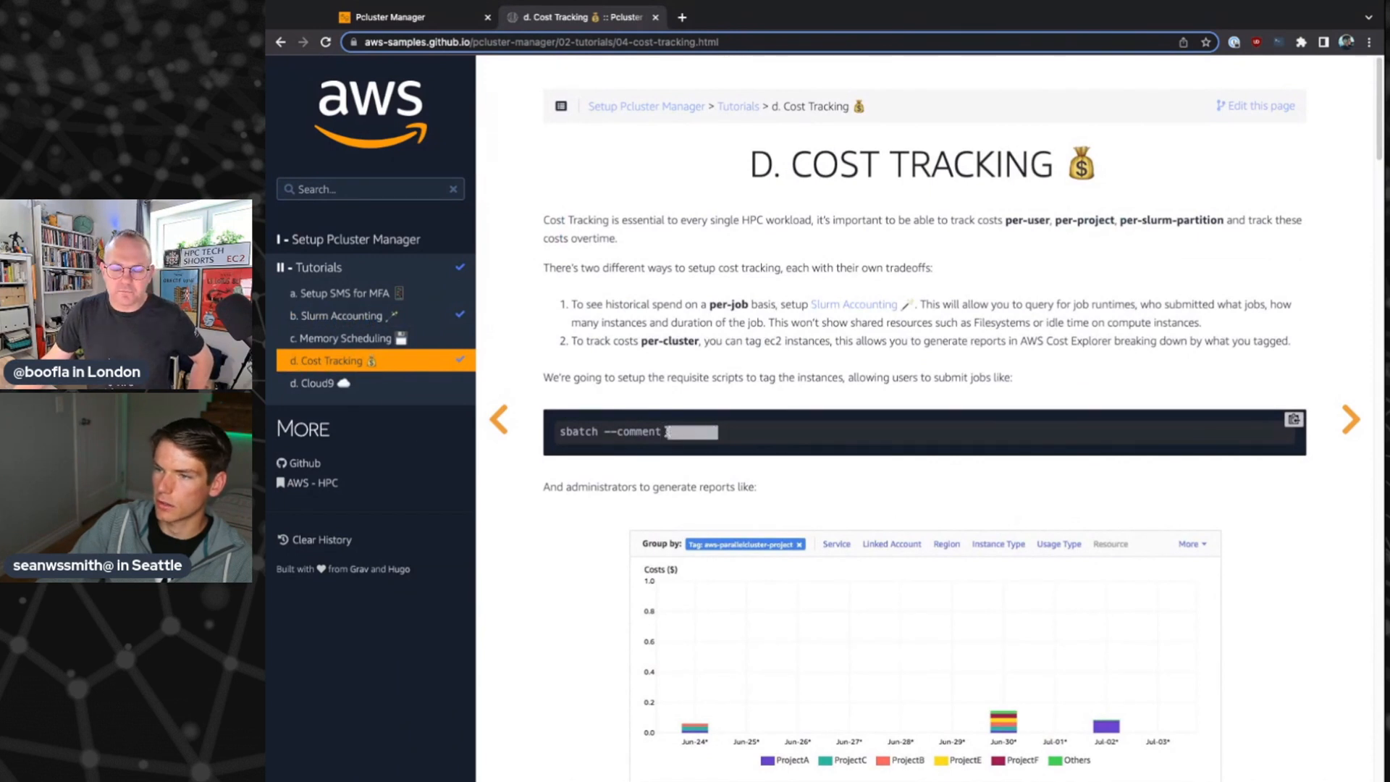
{"action": "left_click", "coordinate": [705, 425]}
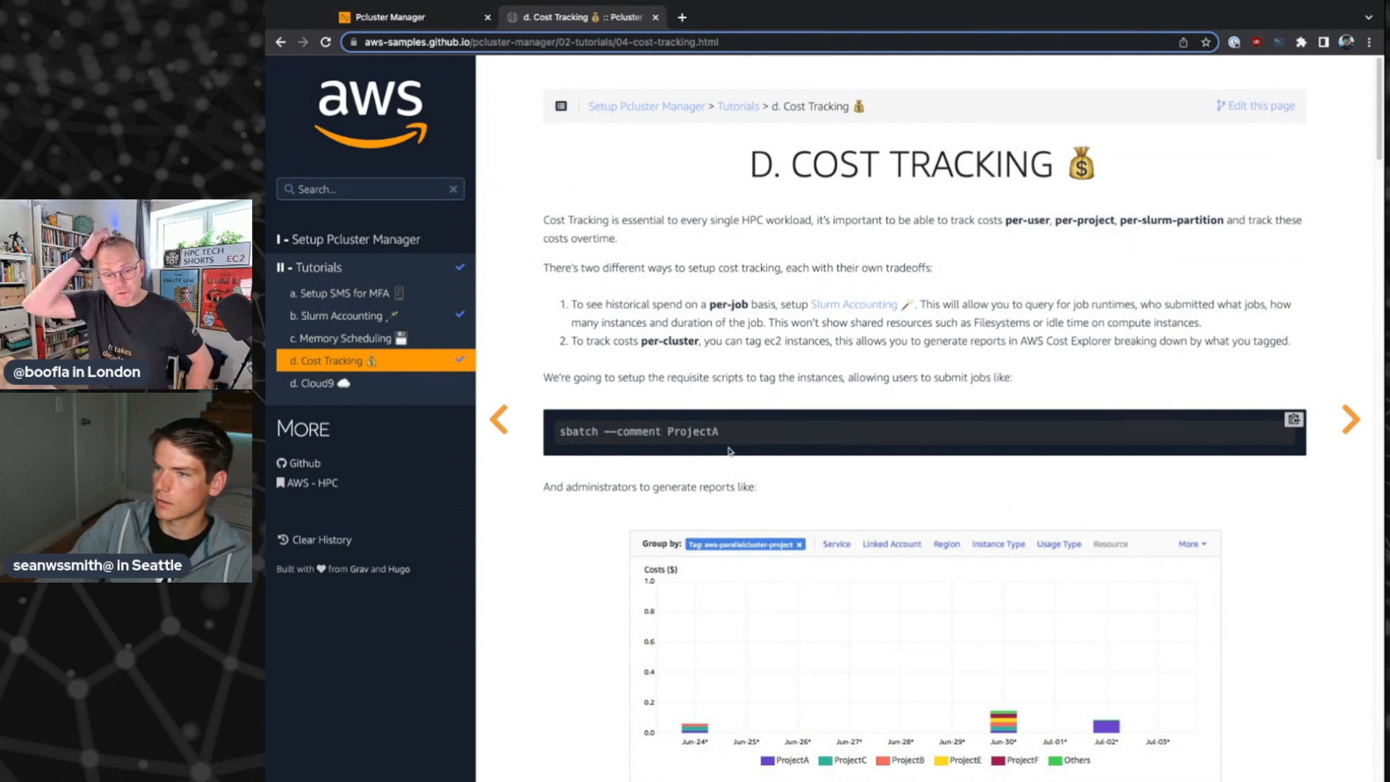
{"action": "scroll", "coordinate": [1014, 384], "scroll_direction": "down", "scroll_amount": 20}
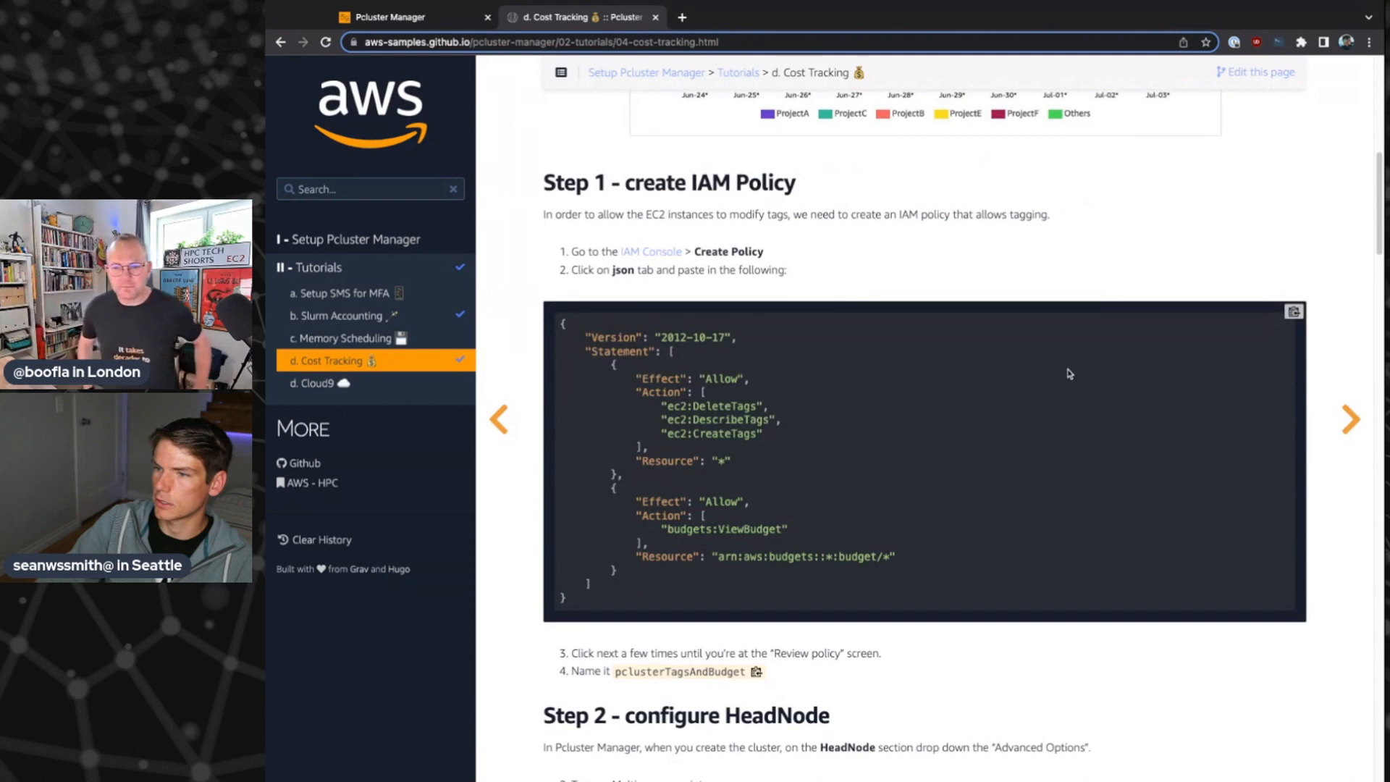
{"action": "scroll", "coordinate": [1067, 376], "scroll_direction": "down", "scroll_amount": 13}
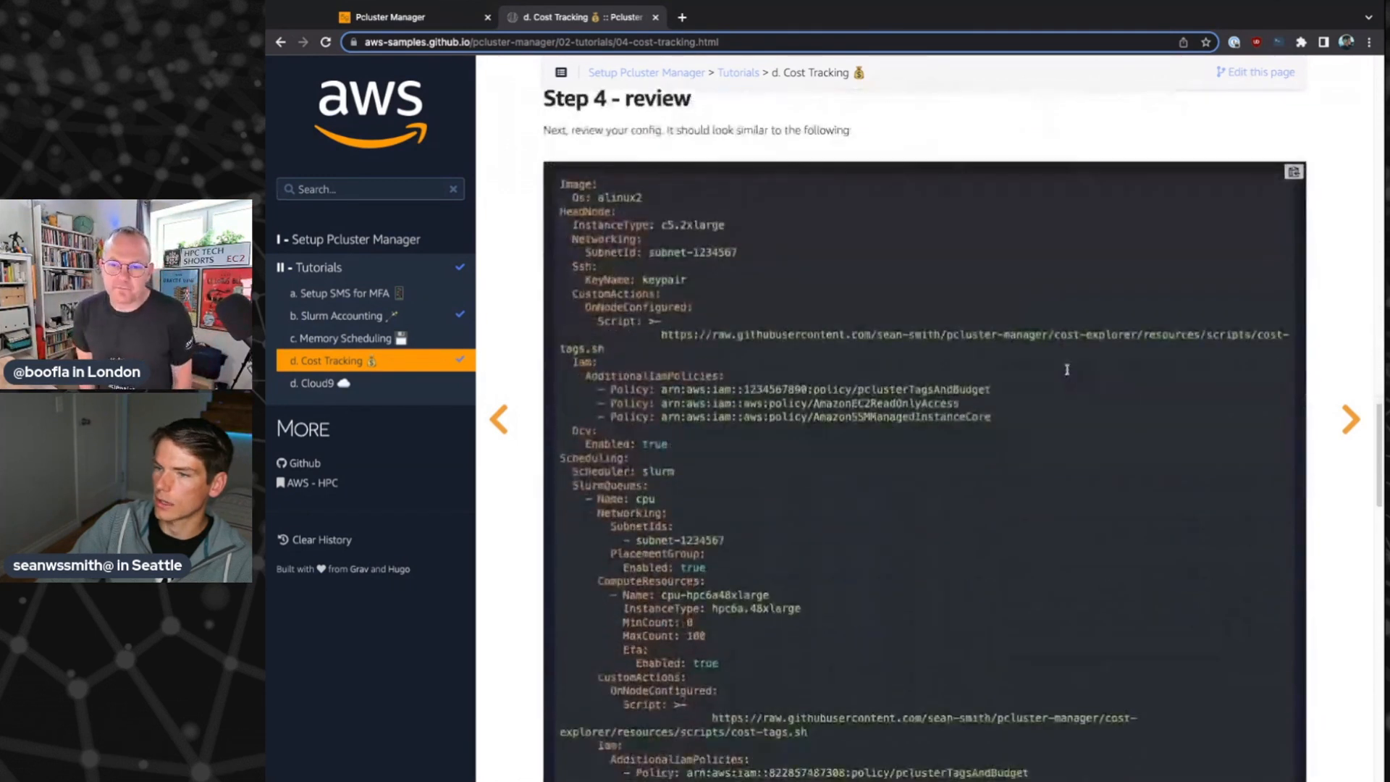
- Examine the Cost Tracking tutorial's sample config, project job submission, job tags, budget setup and exceeded-budget example
{"action": "scroll", "coordinate": [1068, 374], "scroll_direction": "down", "scroll_amount": 2}
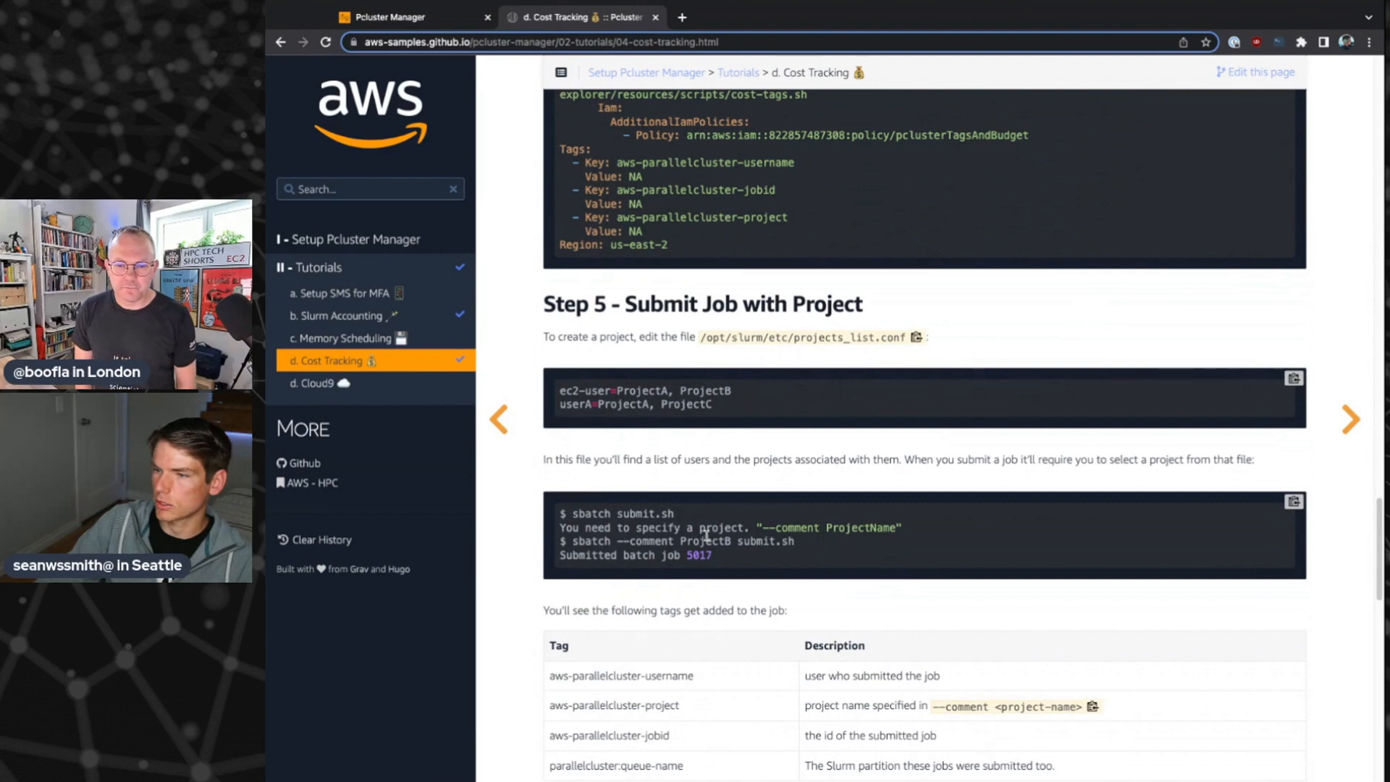
{"action": "scroll", "coordinate": [696, 545], "scroll_direction": "down", "scroll_amount": 1}
{"action": "scroll", "coordinate": [697, 545], "scroll_direction": "down", "scroll_amount": 10}
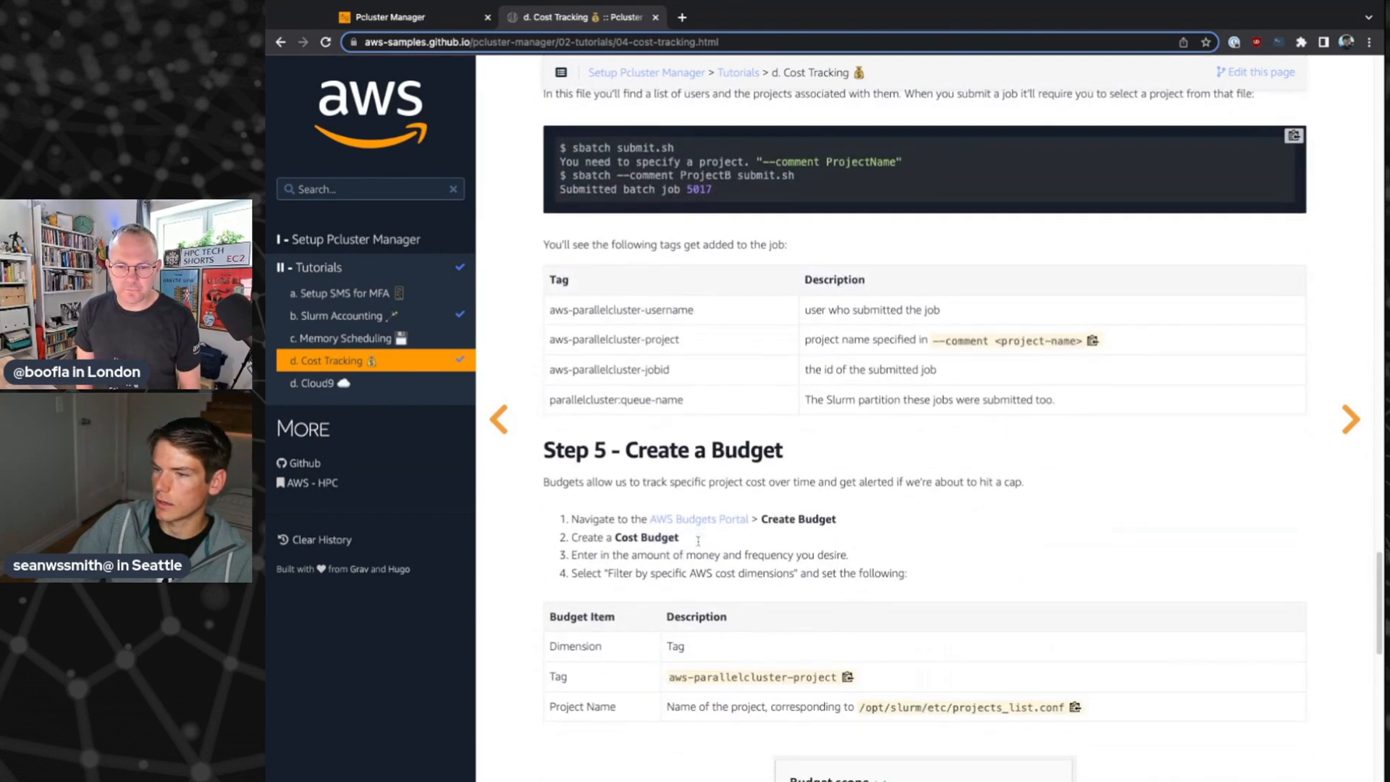
{"action": "scroll", "coordinate": [701, 545], "scroll_direction": "down", "scroll_amount": 5}
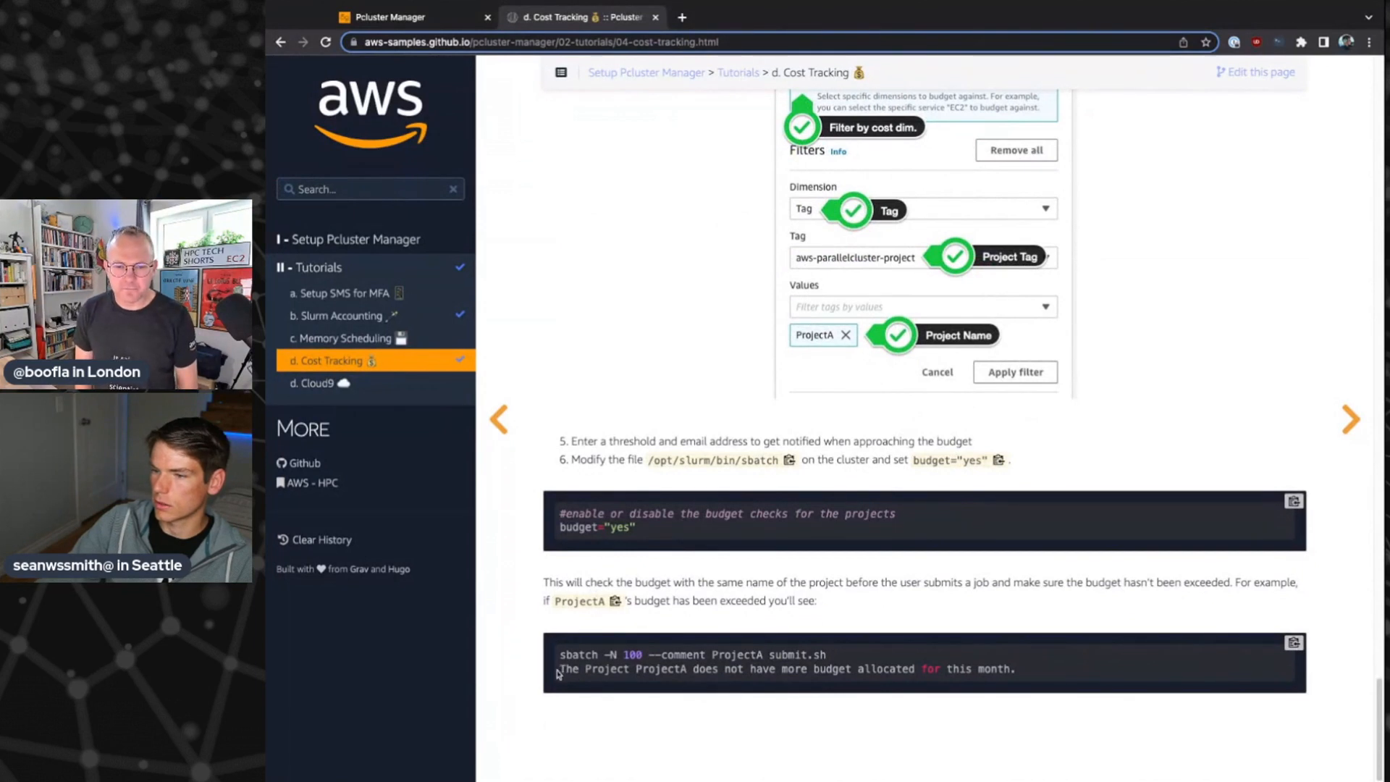
{"action": "left_click_drag", "start_coordinate": [560, 673], "coordinate": [625, 670]}
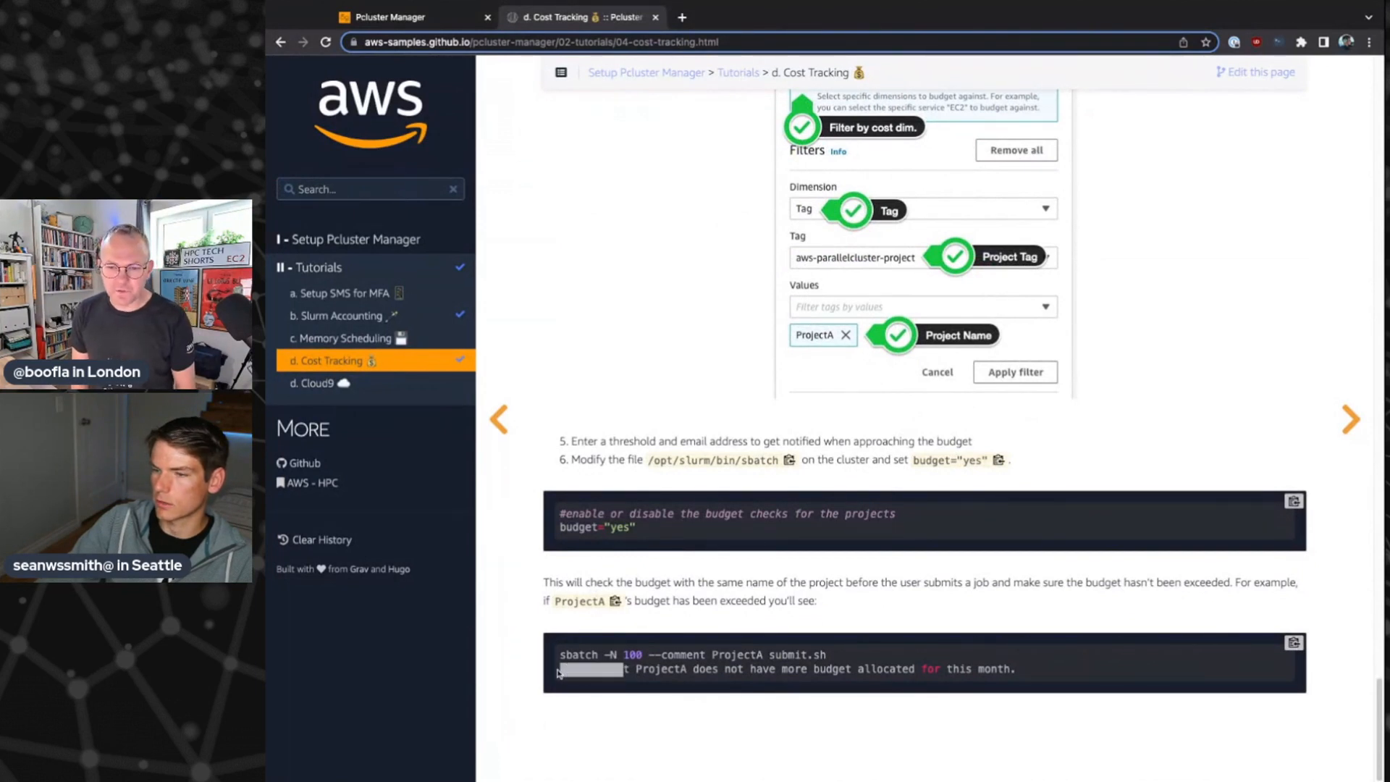
{"action": "left_click", "coordinate": [588, 670]}
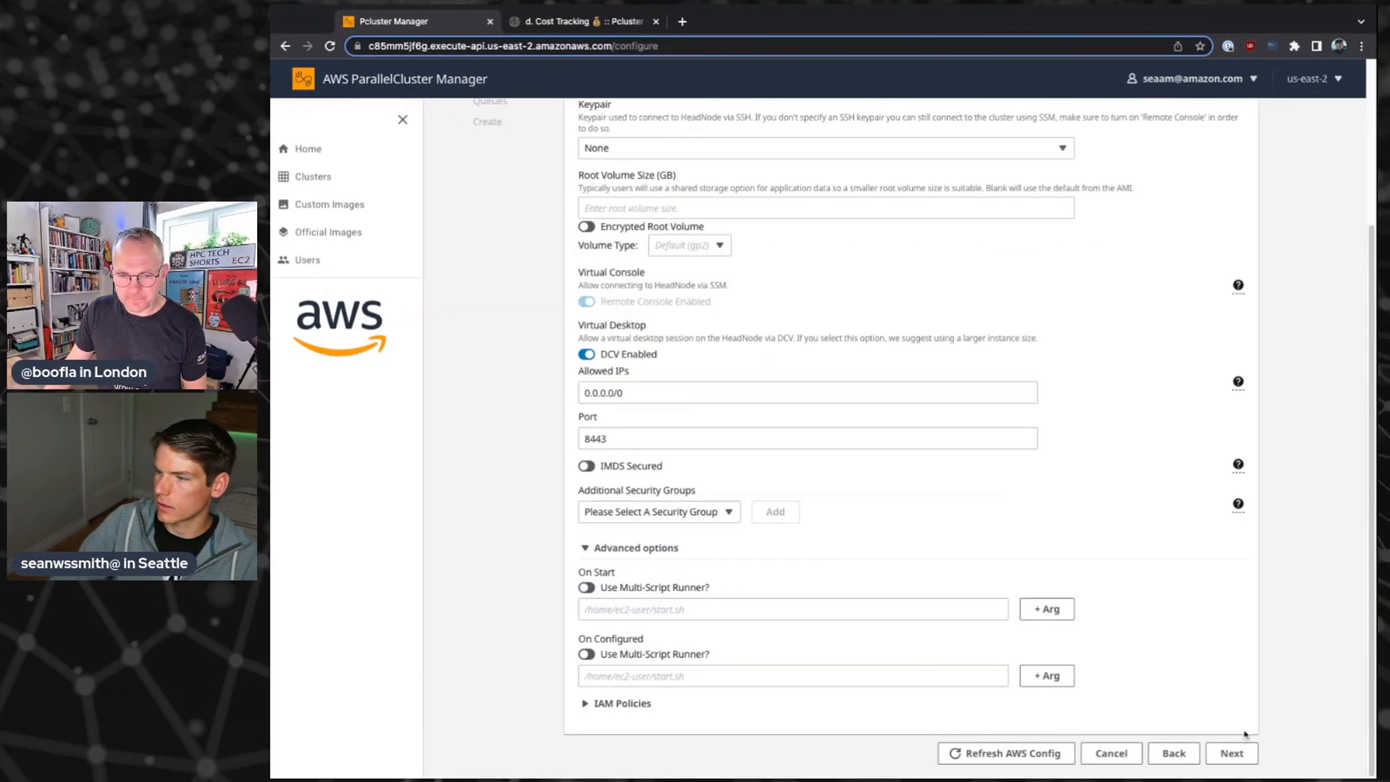
- Advance to the storage settings, use the existing FSx filesystem fs-01794f098854263c0 (spack) for the /shared mount, and continue to the queues
{"action": "left_click", "coordinate": [1232, 754]}
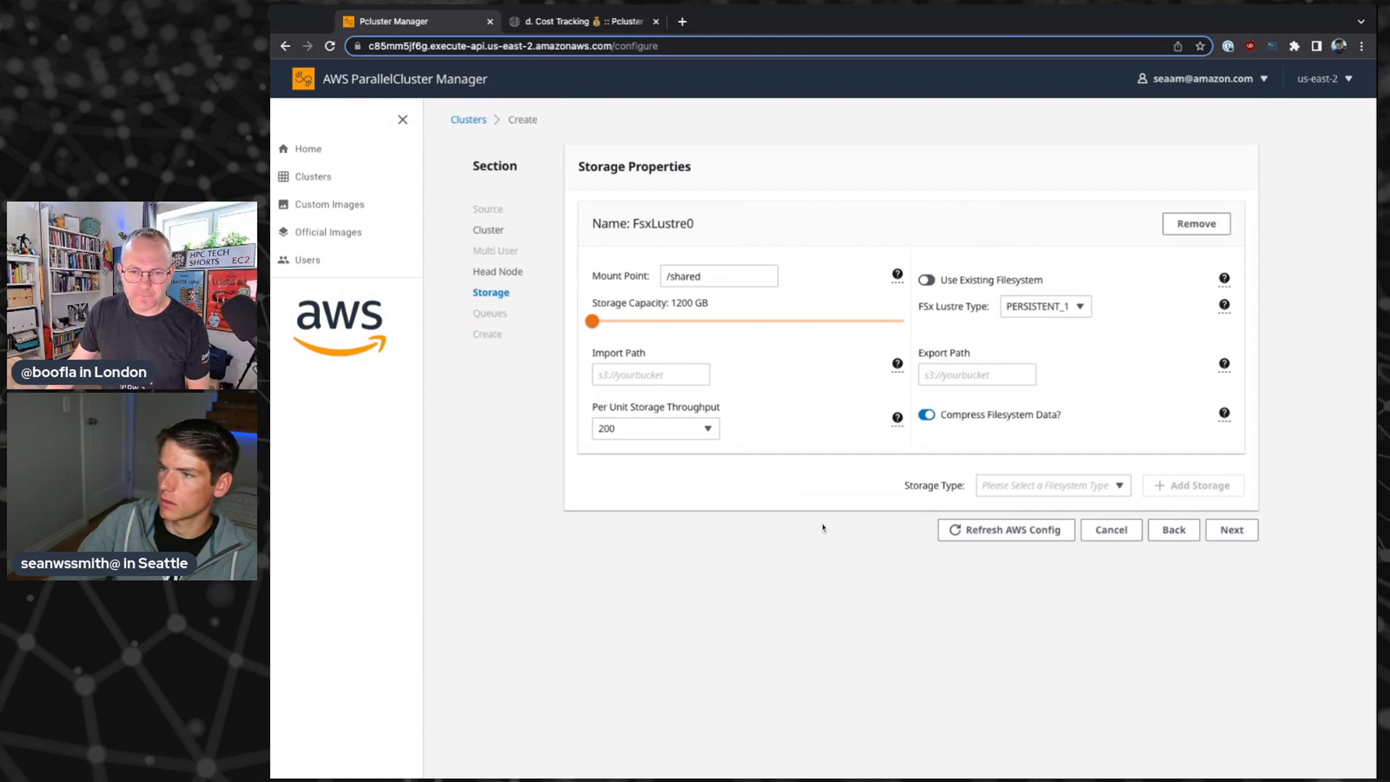
{"action": "left_click", "coordinate": [927, 280]}
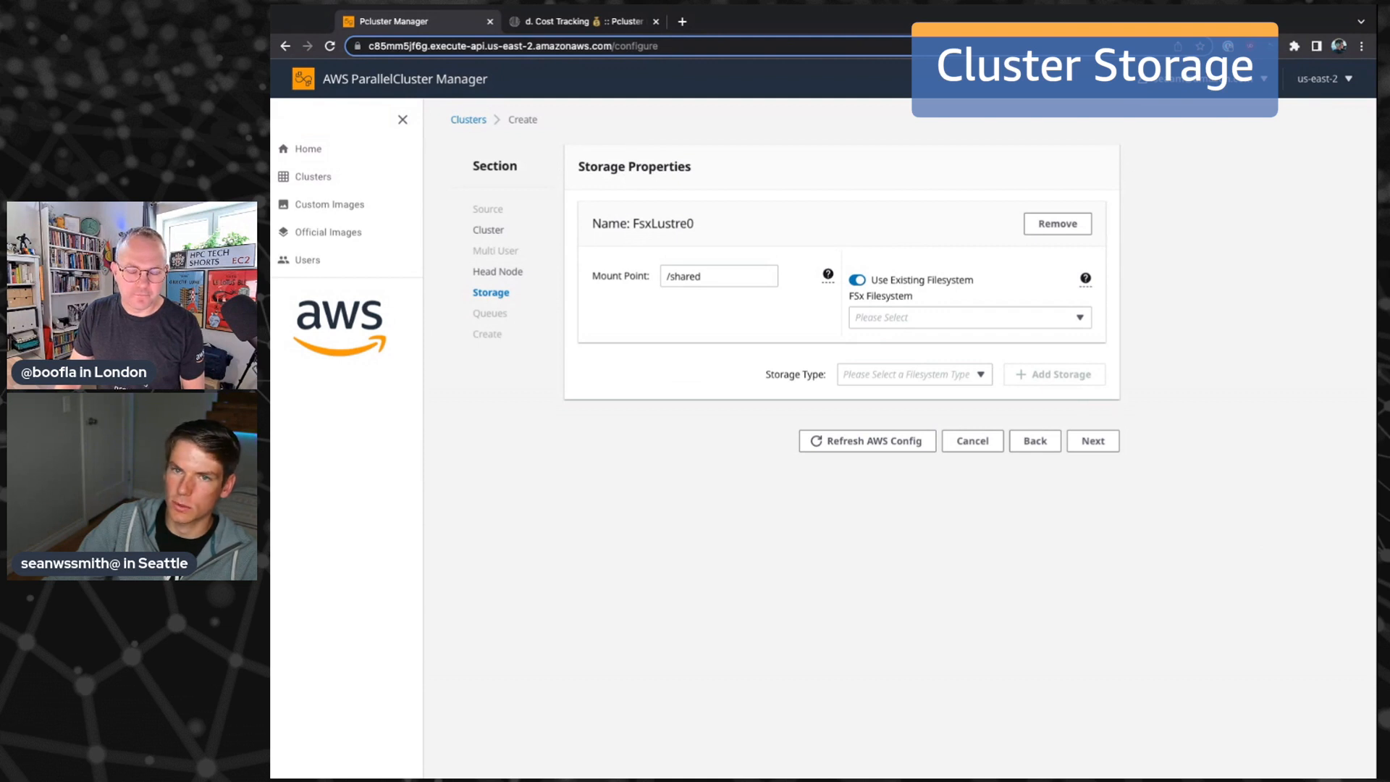
{"action": "left_click", "coordinate": [934, 318]}
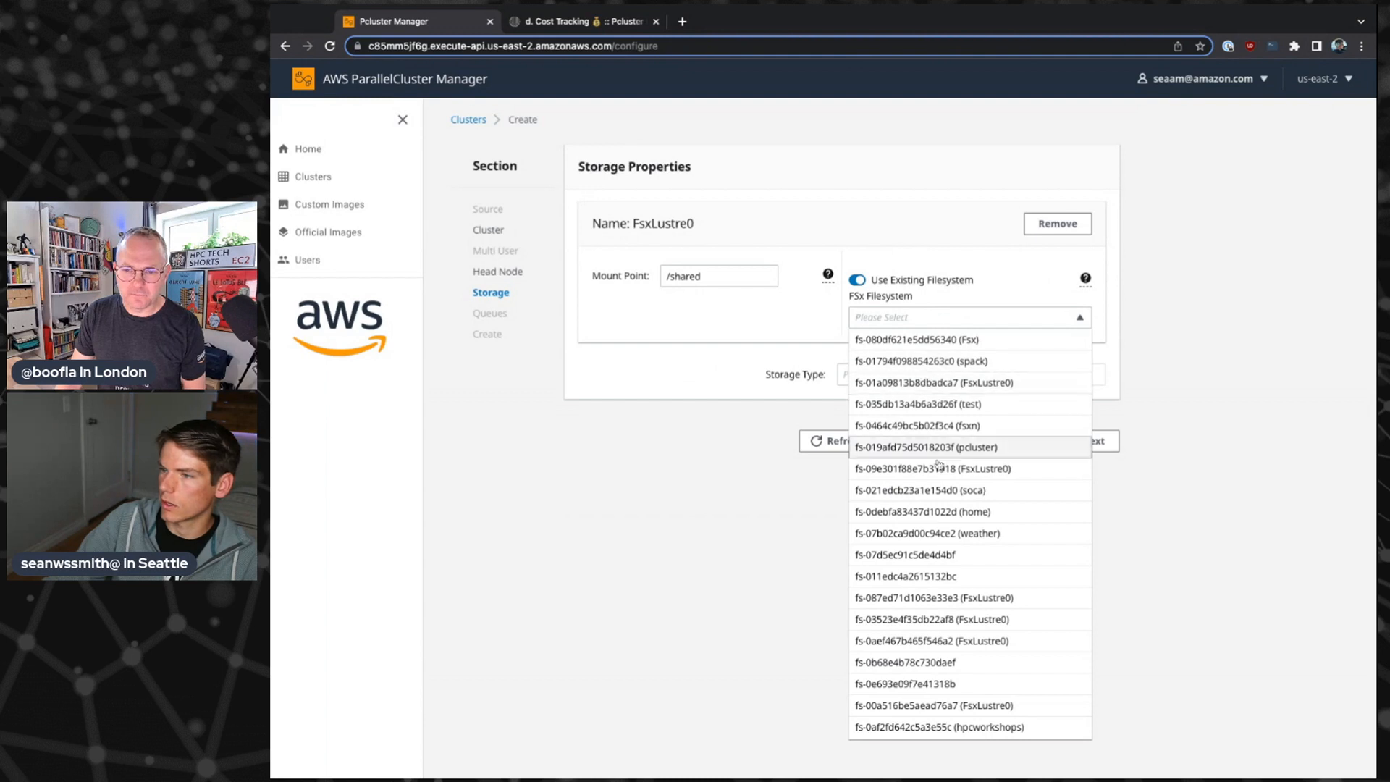
{"action": "left_click", "coordinate": [945, 362]}
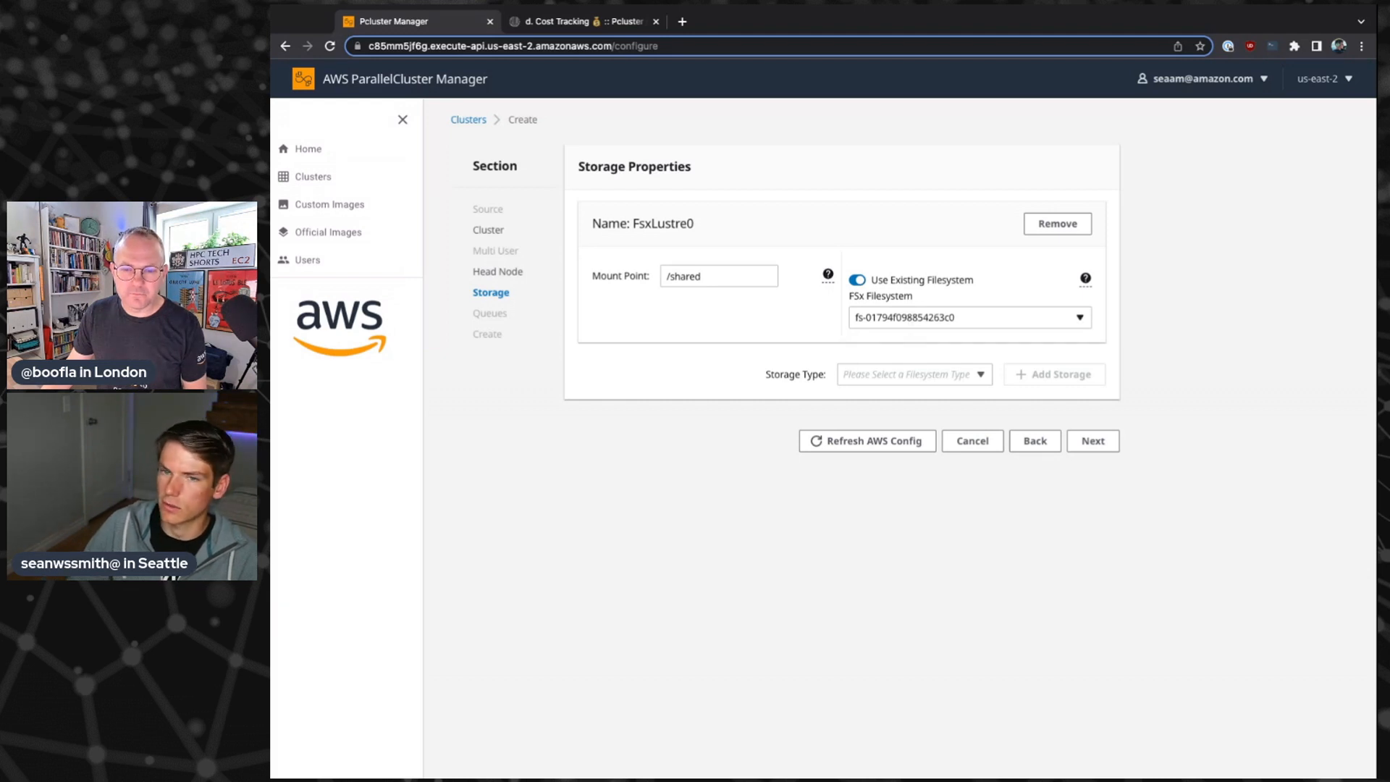
{"action": "left_click", "coordinate": [1105, 445]}
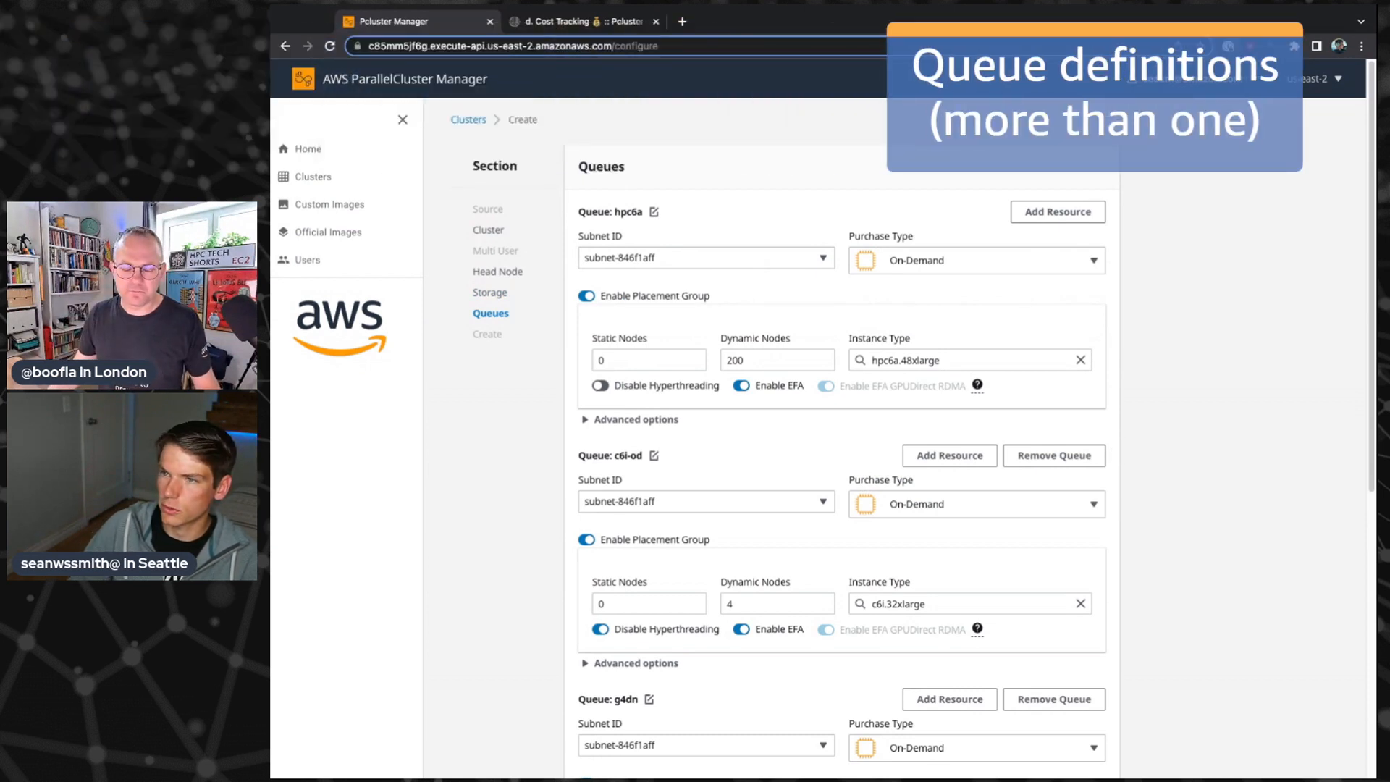
- Select hpc6a.48xlarge as the hpc6a queue's instance type and review the c6i-od, g4dn and c6i-spot queue definitions
{"action": "left_click", "coordinate": [948, 359]}
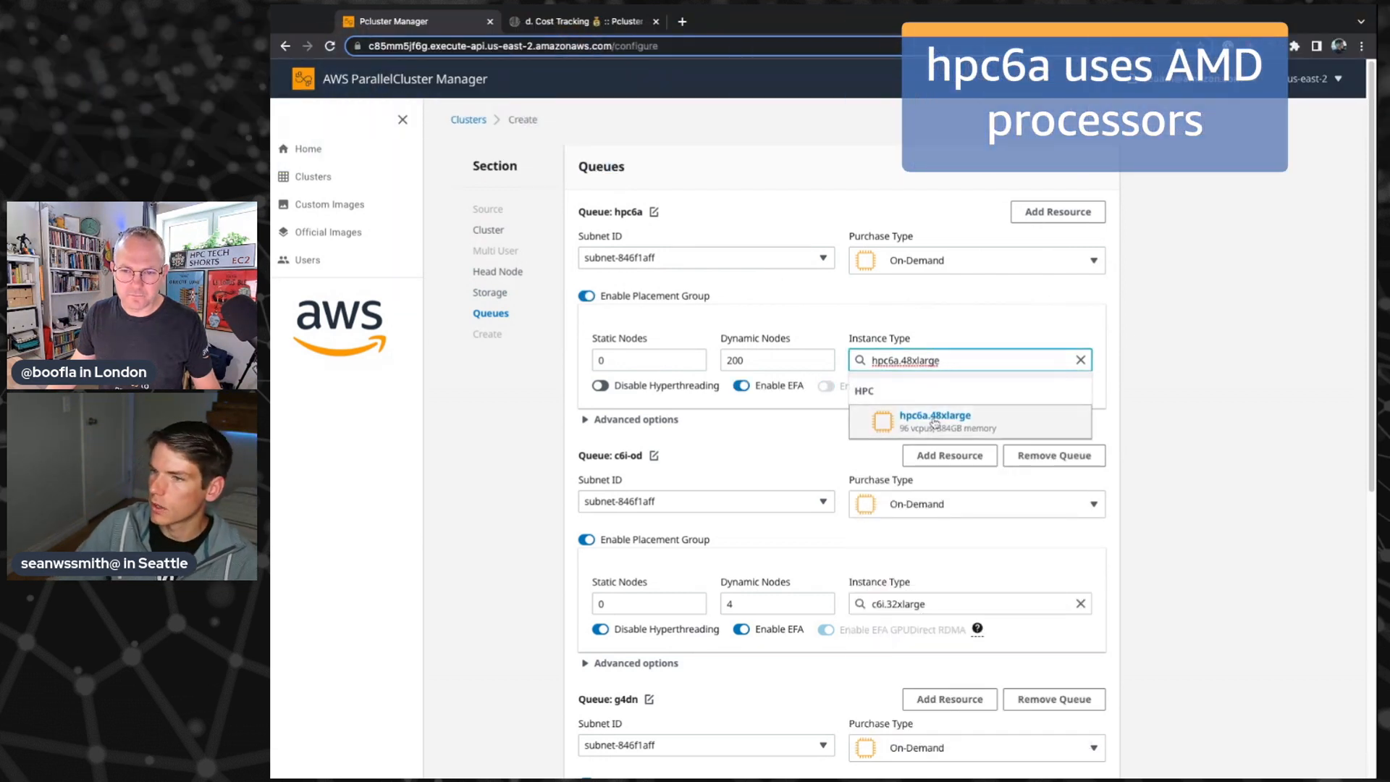
{"action": "left_click", "coordinate": [938, 423]}
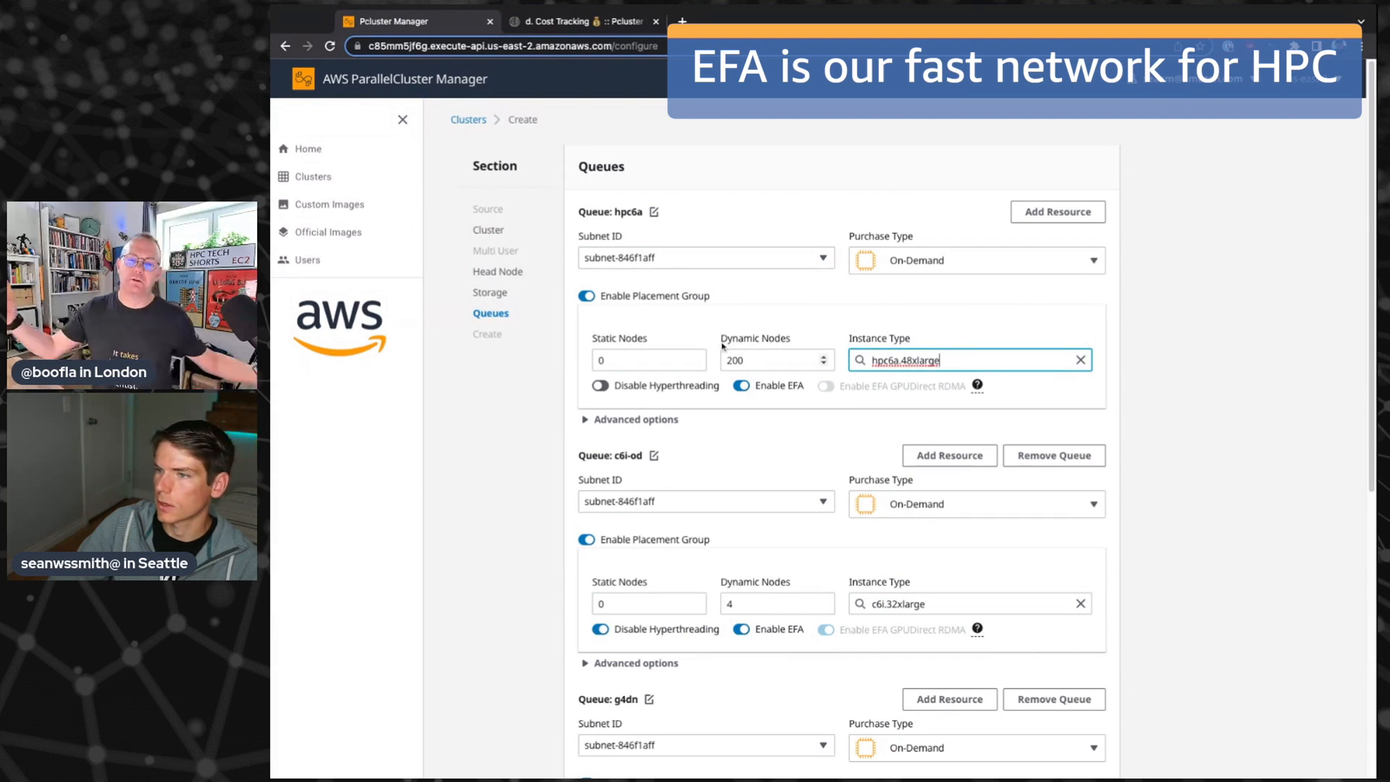
{"action": "scroll", "coordinate": [833, 405], "scroll_direction": "down", "scroll_amount": 1}
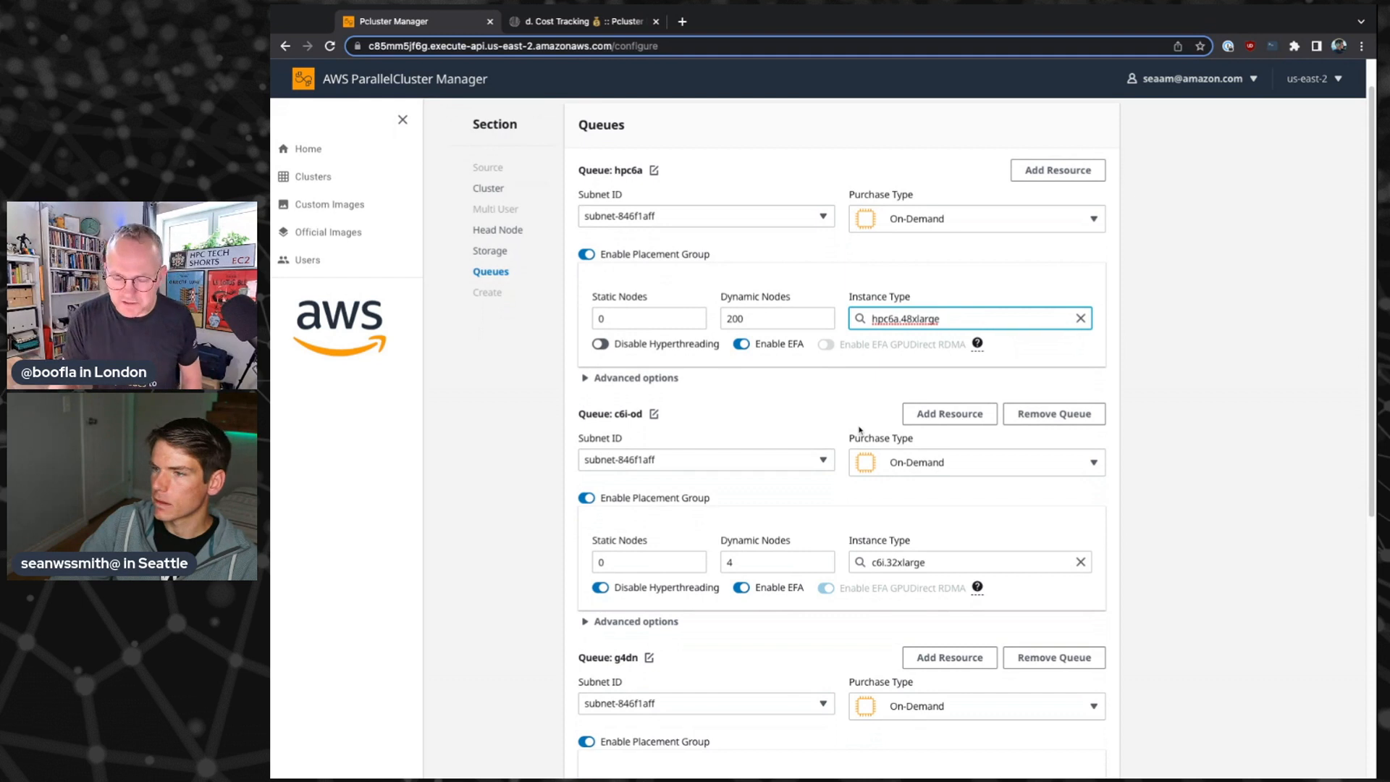
{"action": "scroll", "coordinate": [822, 443], "scroll_direction": "down", "scroll_amount": 1}
{"action": "scroll", "coordinate": [825, 445], "scroll_direction": "down", "scroll_amount": 5}
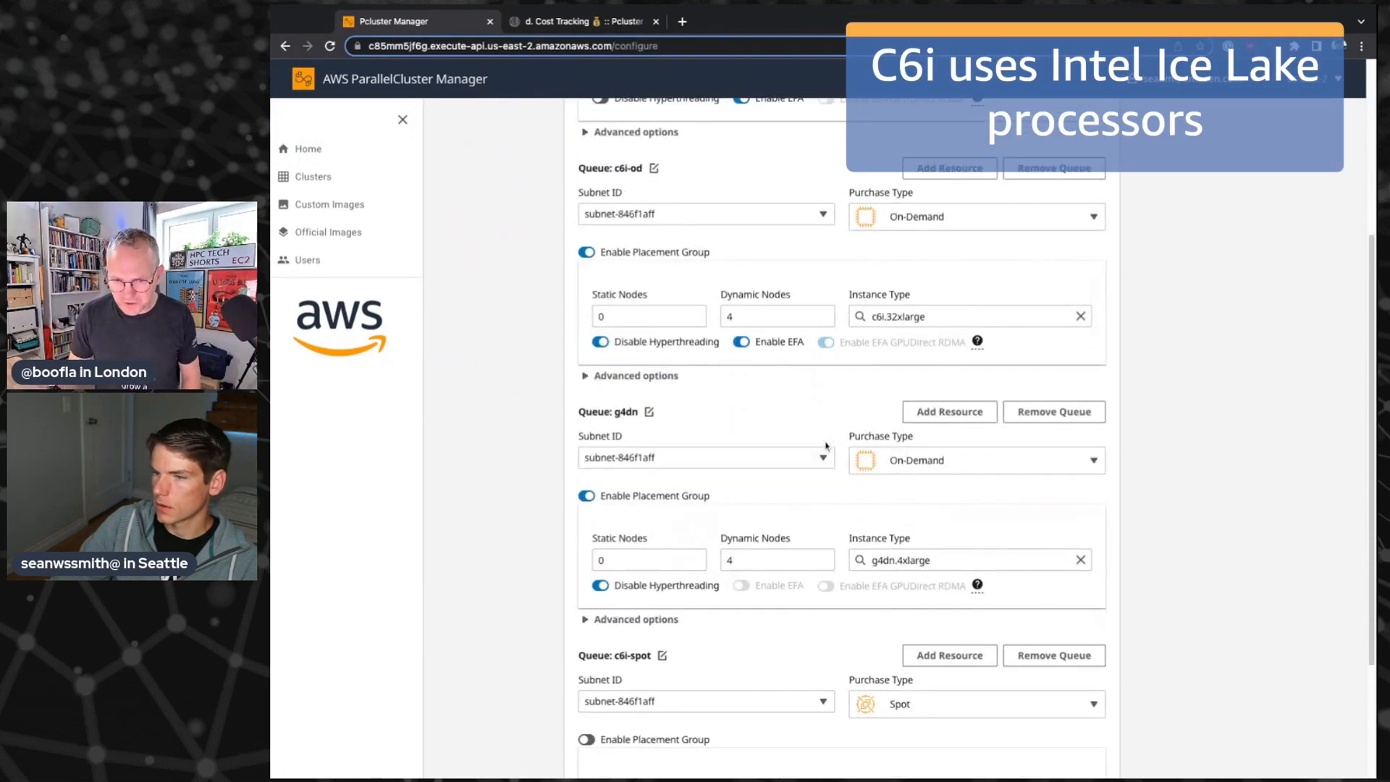
{"action": "scroll", "coordinate": [827, 446], "scroll_direction": "down", "scroll_amount": 2}
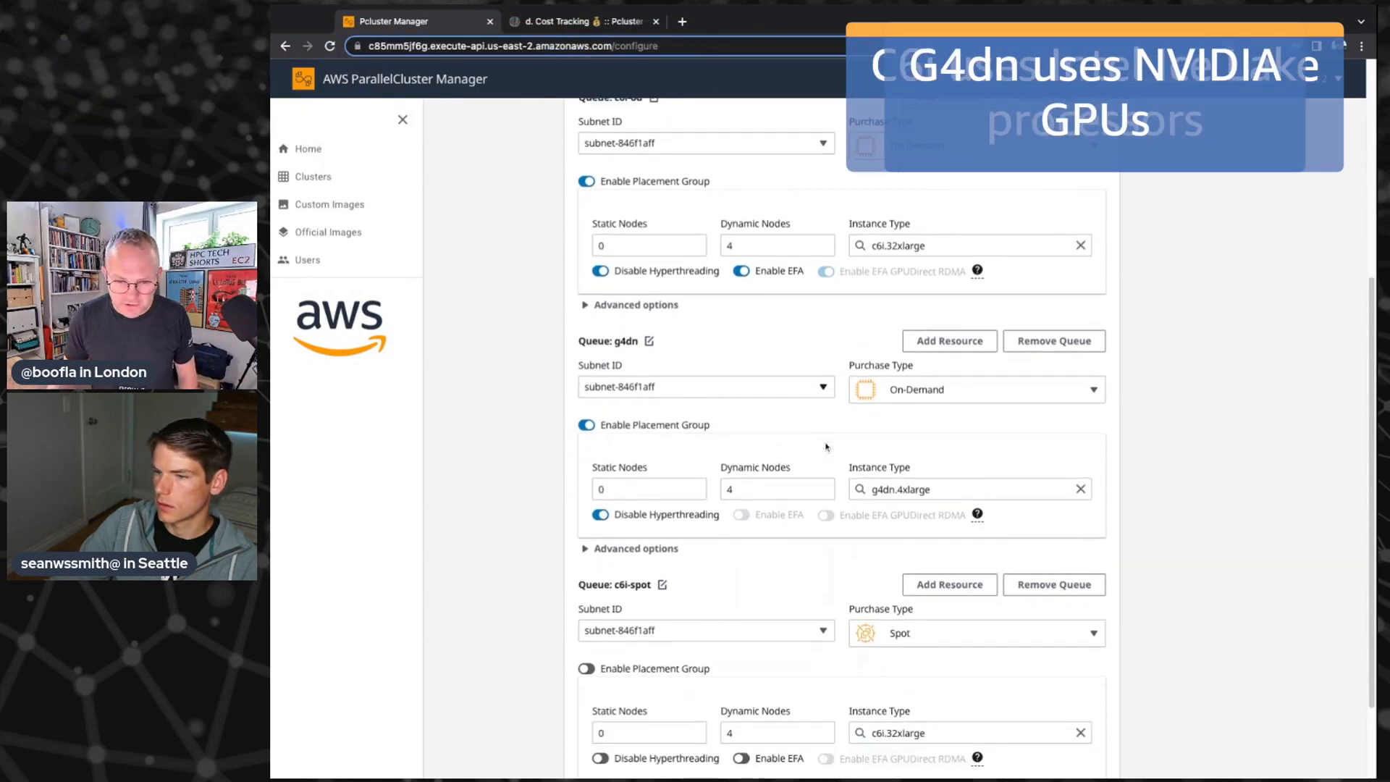
{"action": "scroll", "coordinate": [827, 446], "scroll_direction": "down", "scroll_amount": 3}
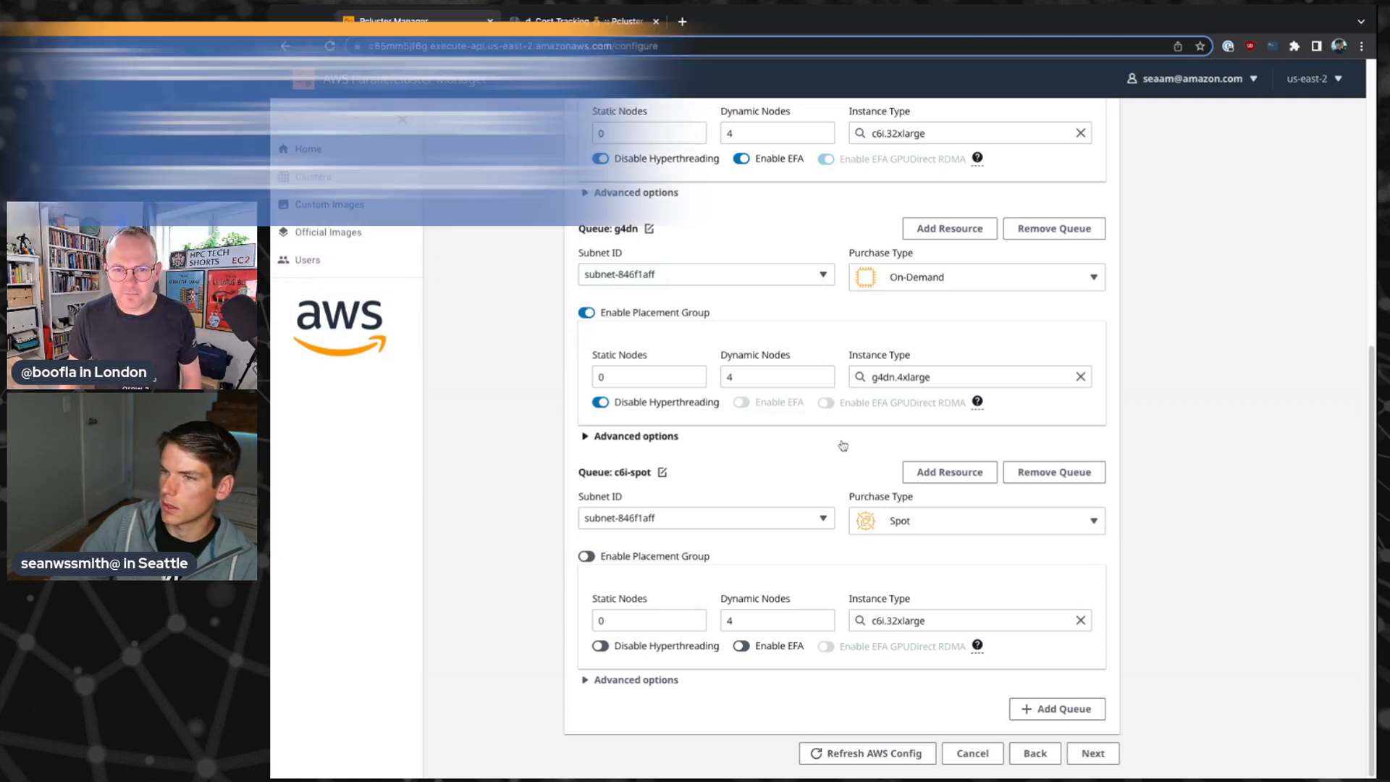
- Review the c6i-spot, g4dn, c6i-od and hpc6a queue definitions once more and continue to the generated cluster configuration
{"action": "scroll", "coordinate": [842, 447], "scroll_direction": "up", "scroll_amount": 1}
{"action": "scroll", "coordinate": [842, 447], "scroll_direction": "down", "scroll_amount": 1}
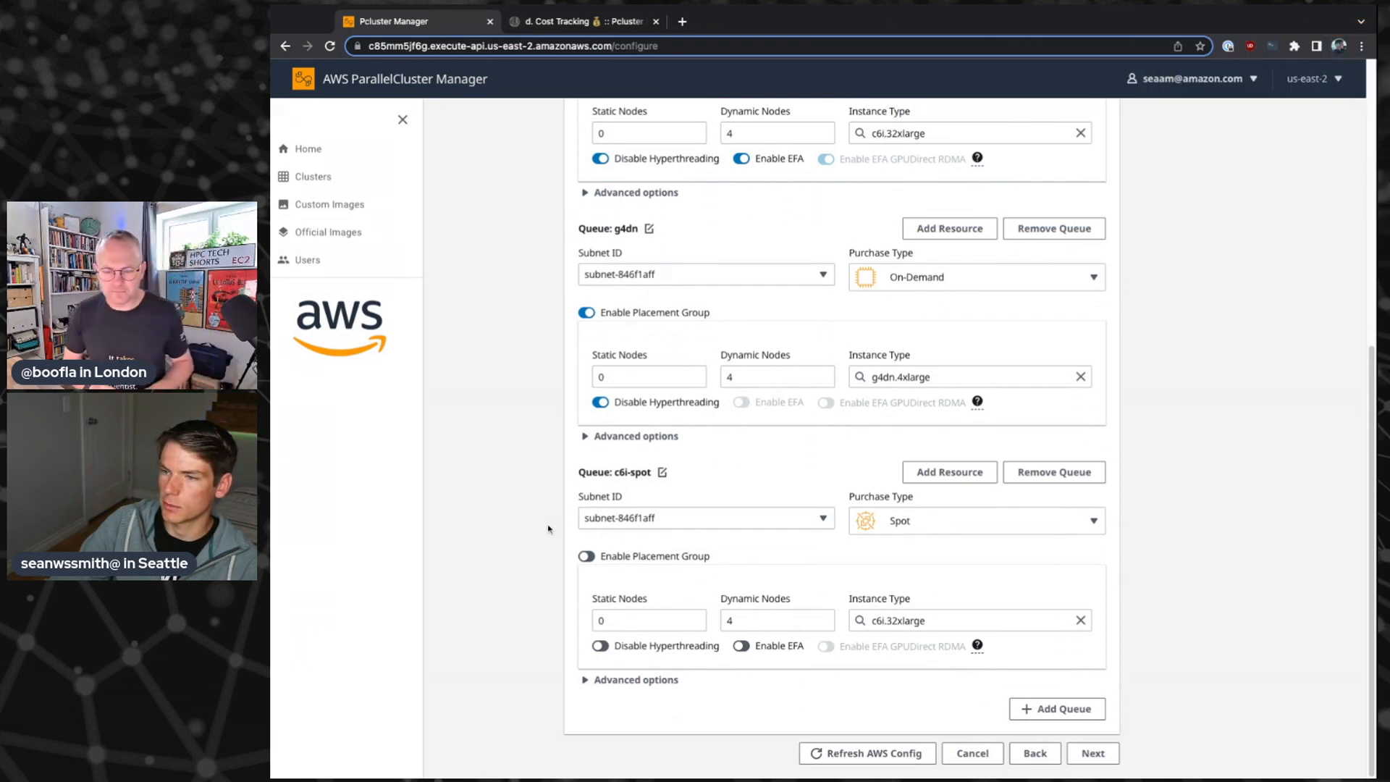
{"action": "scroll", "coordinate": [557, 511], "scroll_direction": "up", "scroll_amount": 5}
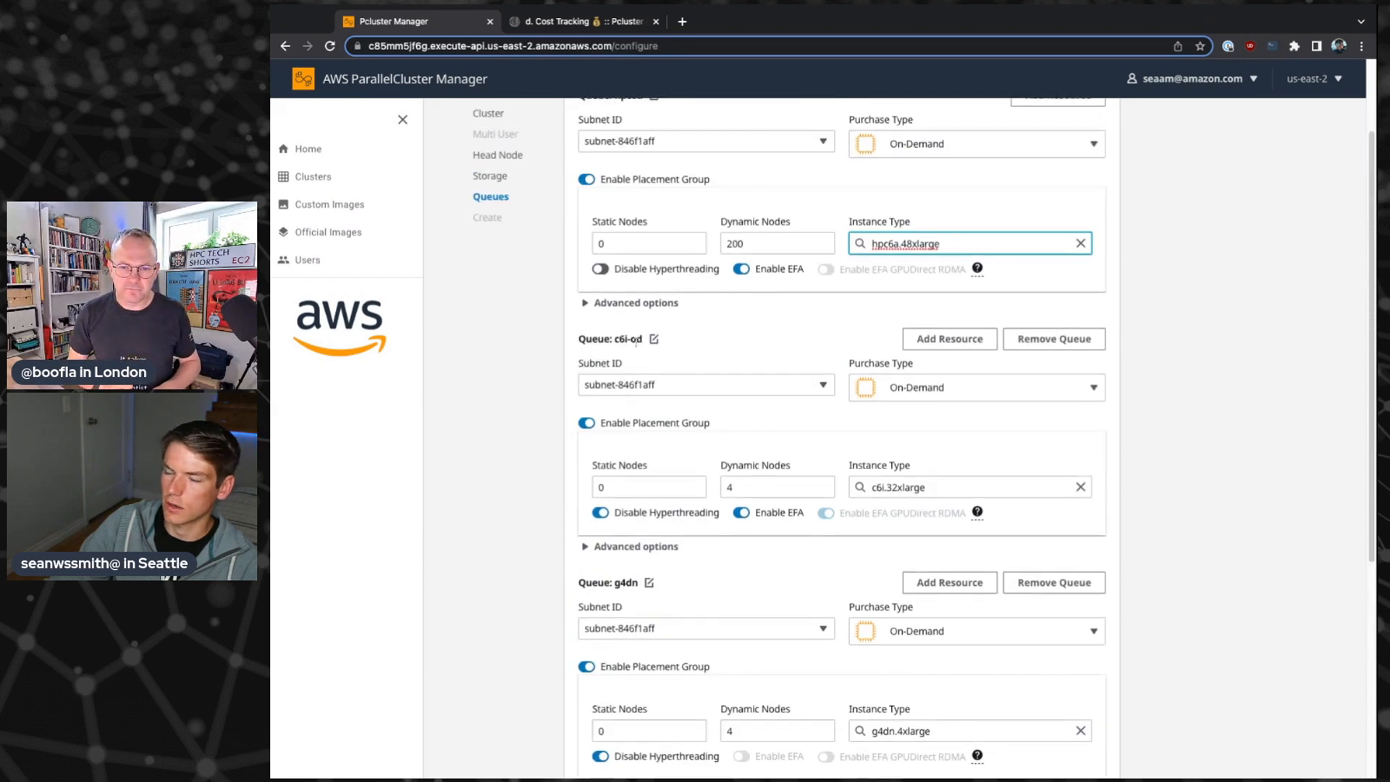
{"action": "left_click", "coordinate": [546, 389]}
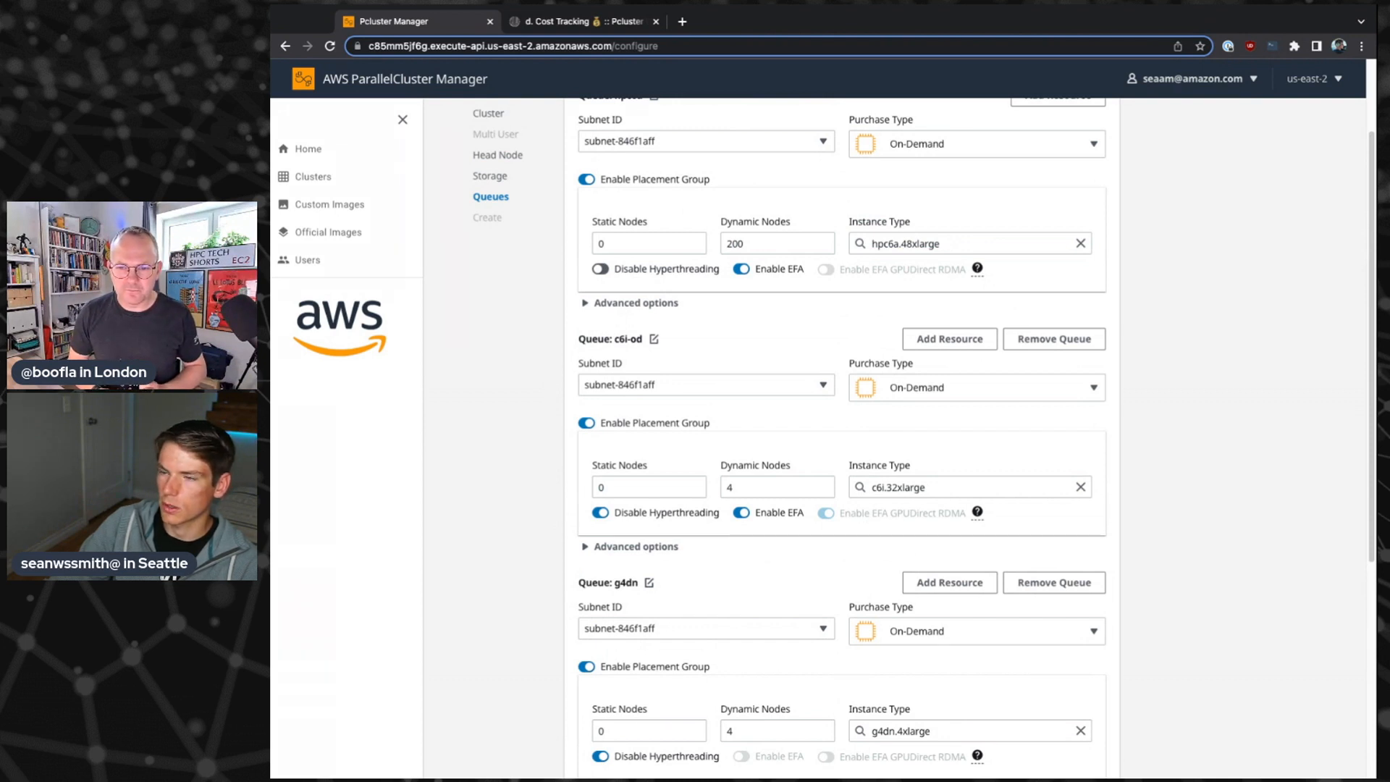
{"action": "scroll", "coordinate": [840, 435], "scroll_direction": "up", "scroll_amount": 2}
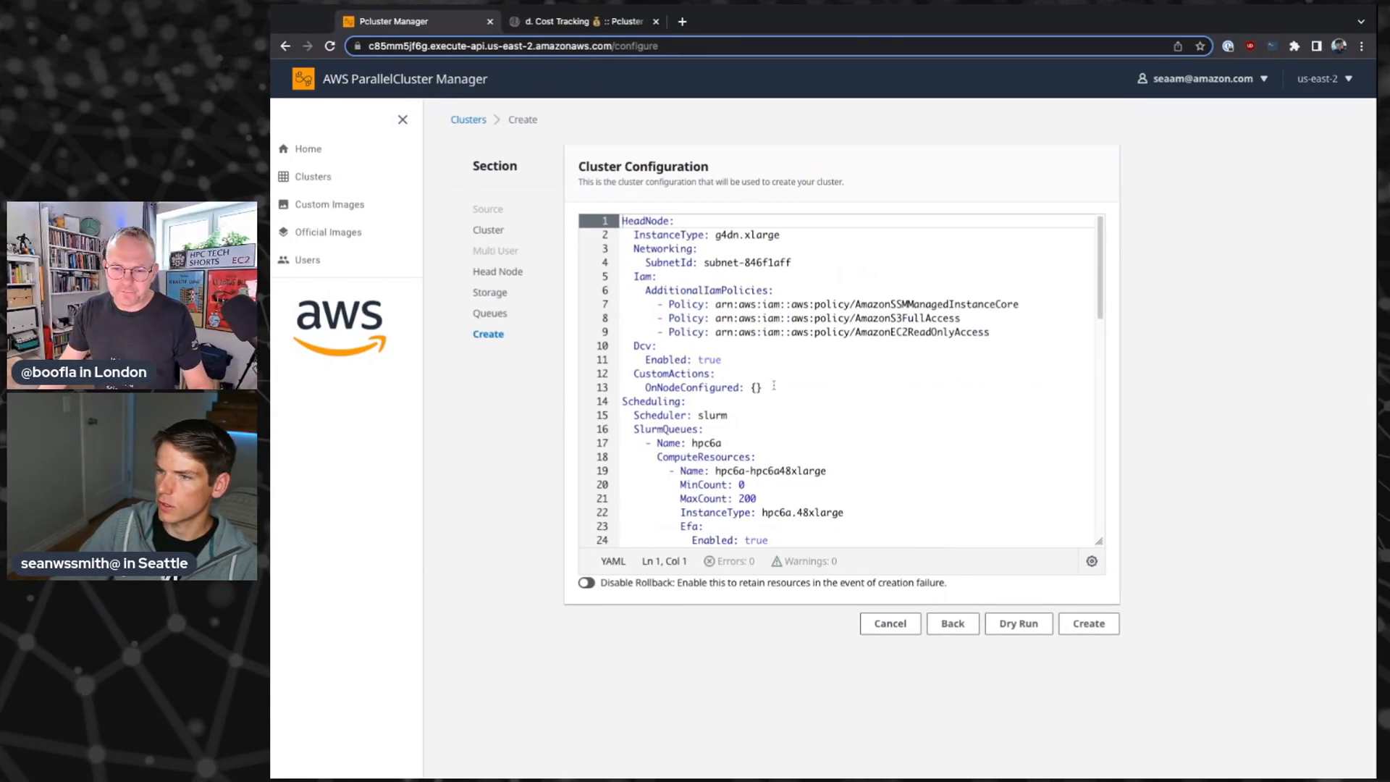
- Review the generated cluster YAML, remove the head node's empty CustomActions block, and validate the configuration with a dry run
{"action": "scroll", "coordinate": [777, 407], "scroll_direction": "down", "scroll_amount": 10}
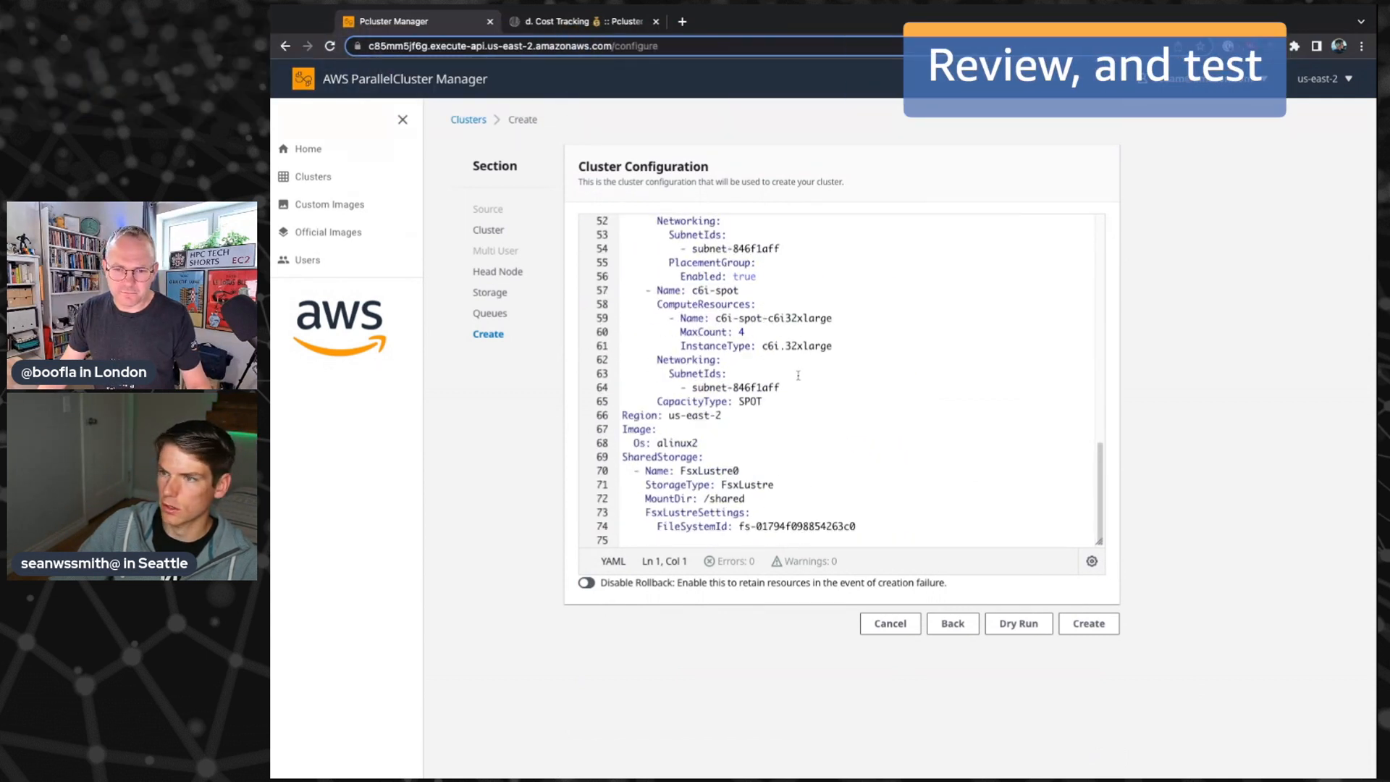
{"action": "scroll", "coordinate": [795, 376], "scroll_direction": "up", "scroll_amount": 10}
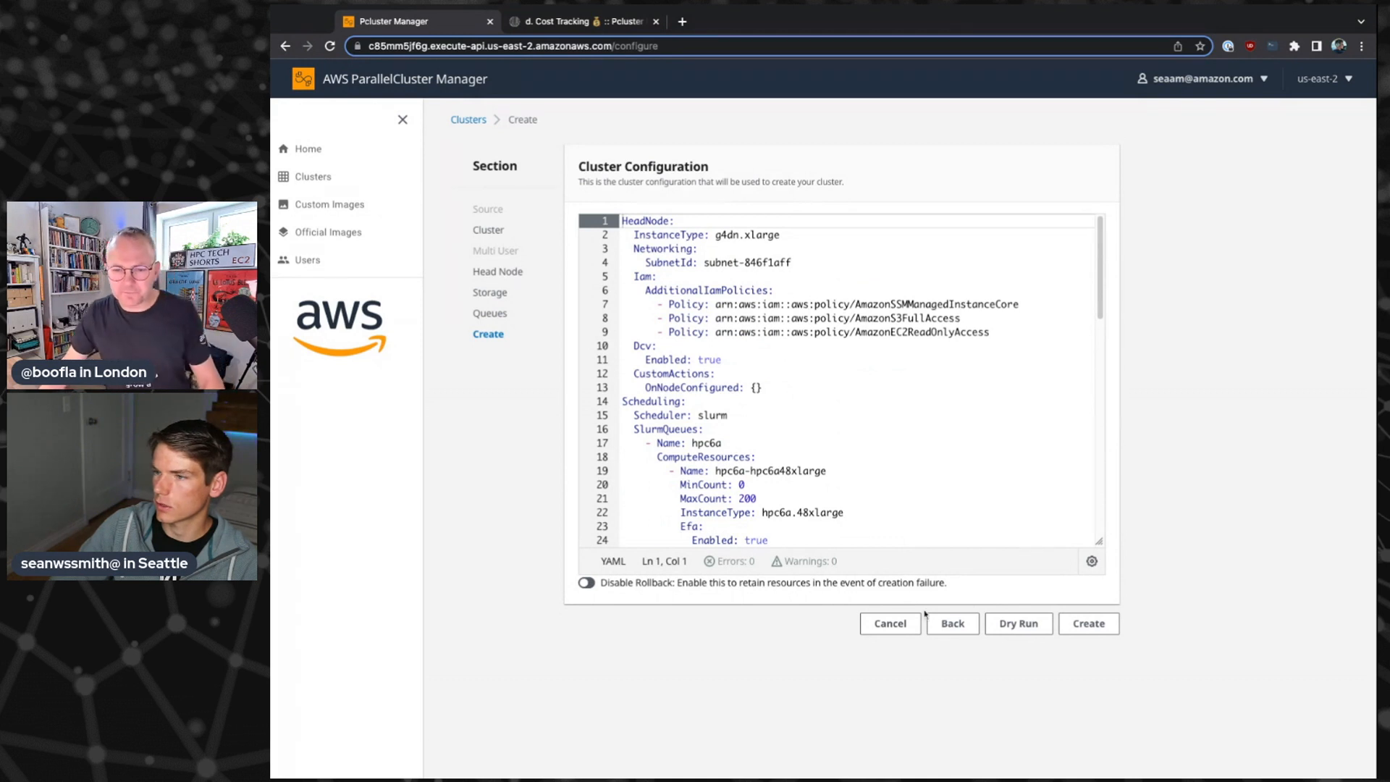
{"action": "left_click", "coordinate": [1010, 627]}
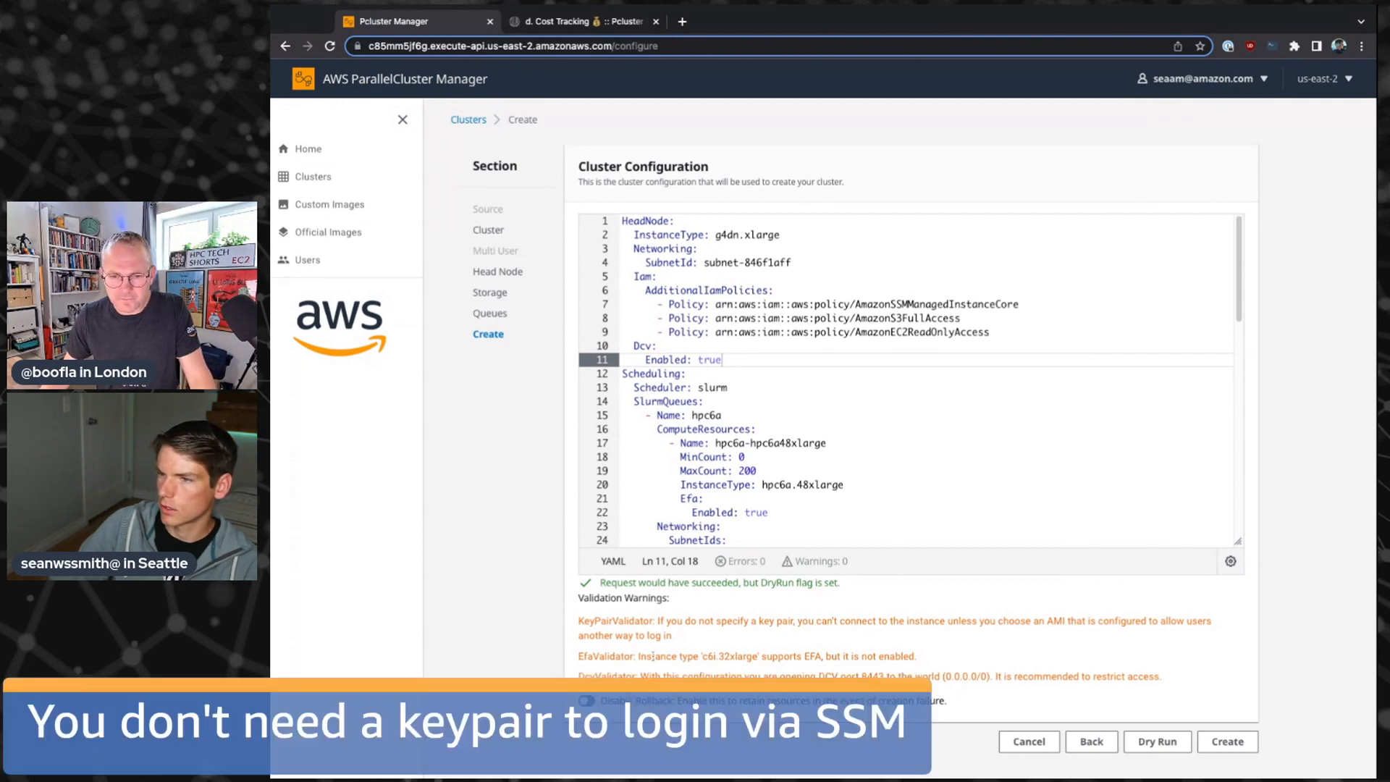
- Examine the key pair and EFA validation warnings and check them against the queue definitions in the cluster YAML
{"action": "left_click_drag", "start_coordinate": [579, 621], "coordinate": [660, 634]}
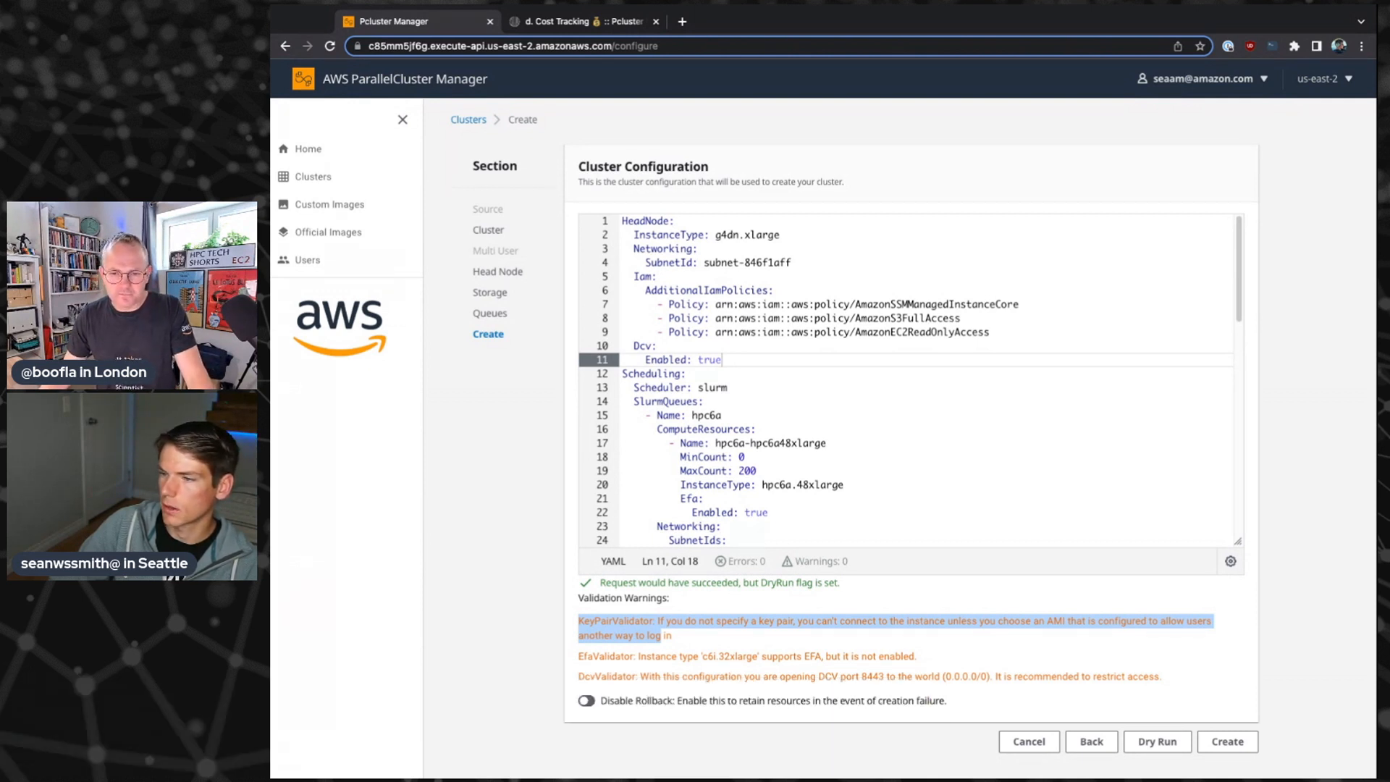
{"action": "left_click", "coordinate": [633, 657]}
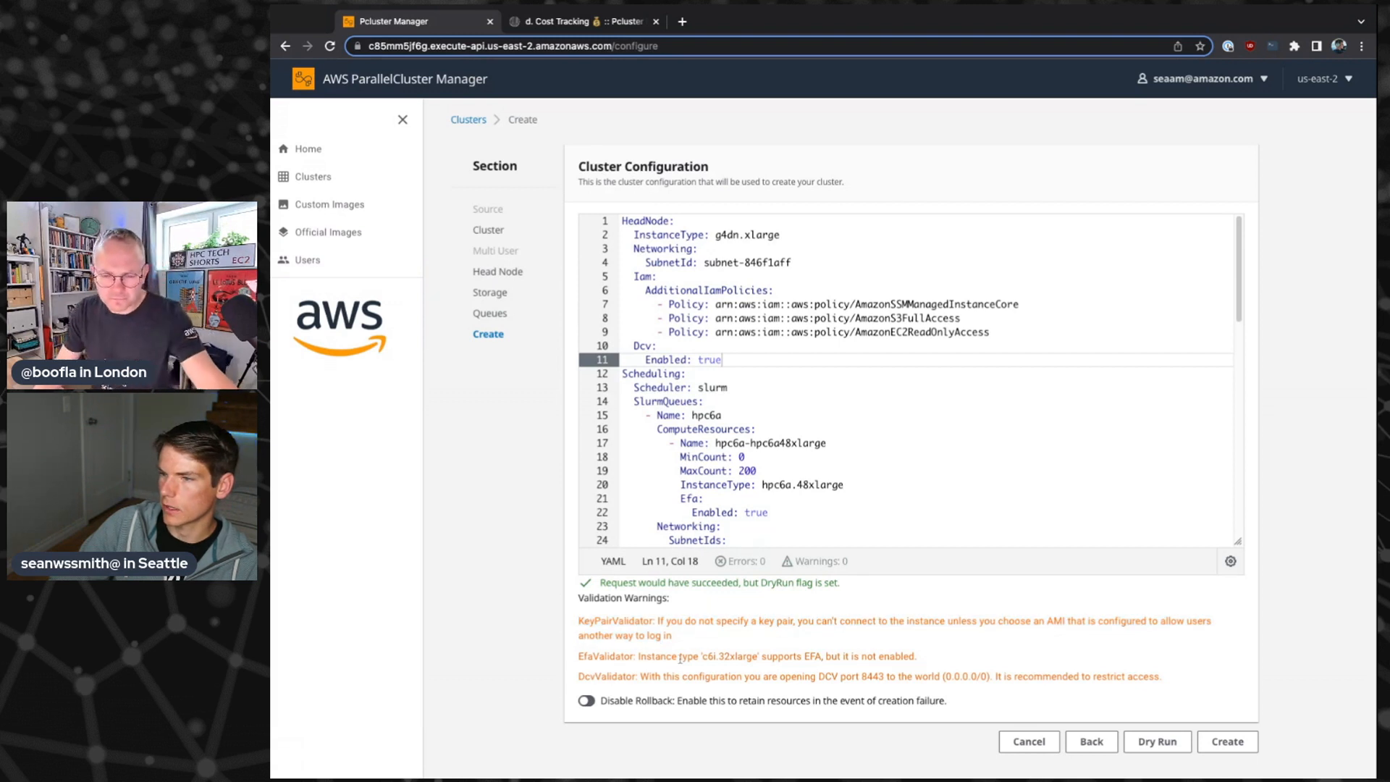
{"action": "scroll", "coordinate": [687, 501], "scroll_direction": "down", "scroll_amount": 3}
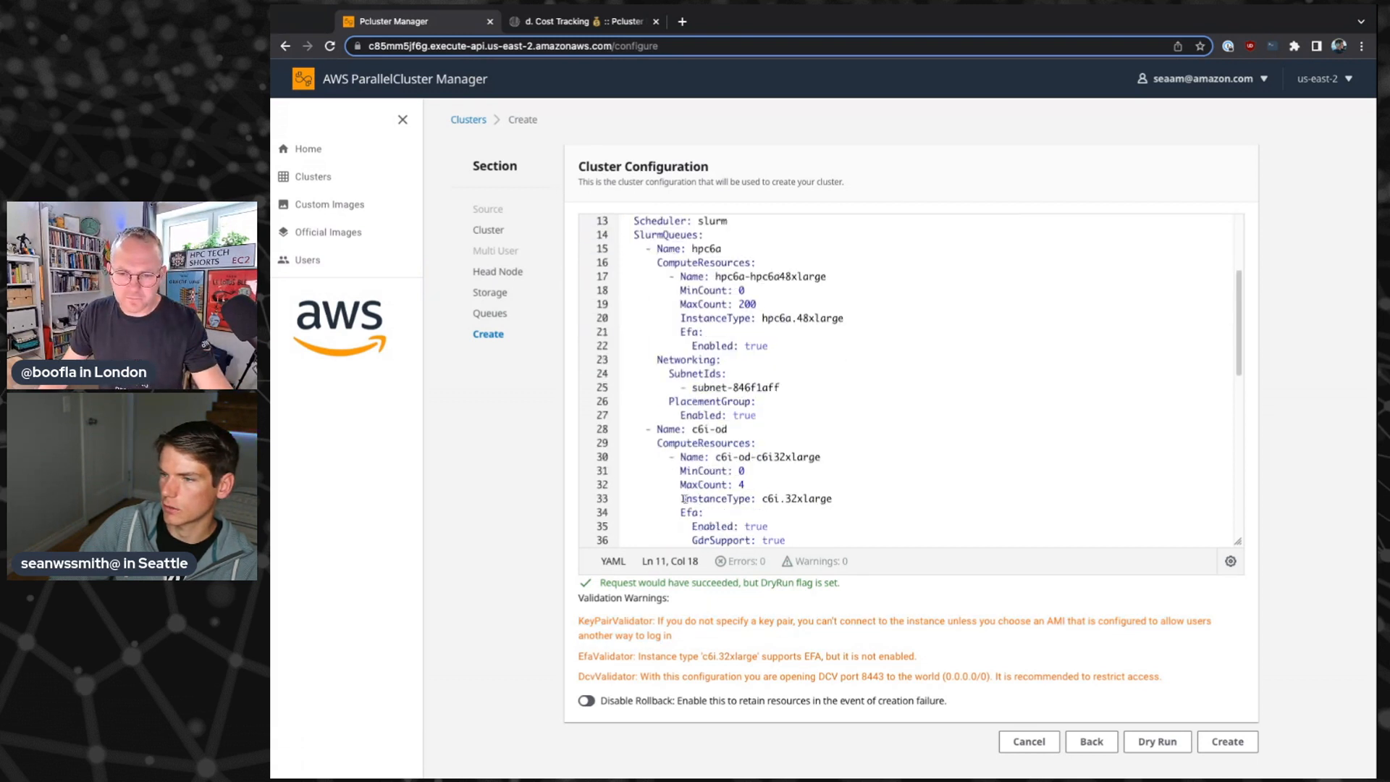
{"action": "scroll", "coordinate": [686, 503], "scroll_direction": "down", "scroll_amount": 4}
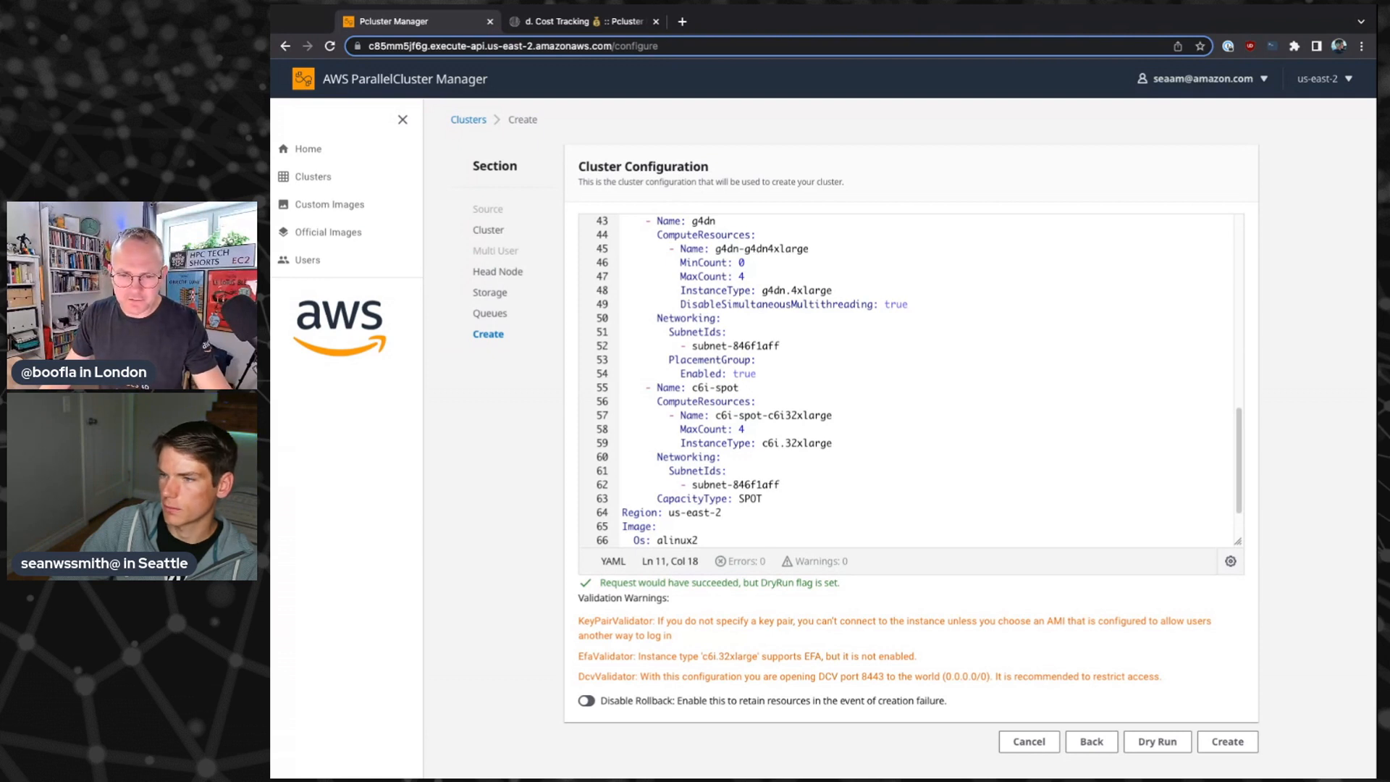
{"action": "scroll", "coordinate": [718, 536], "scroll_direction": "down", "scroll_amount": 2}
{"action": "scroll", "coordinate": [717, 537], "scroll_direction": "up", "scroll_amount": 10}
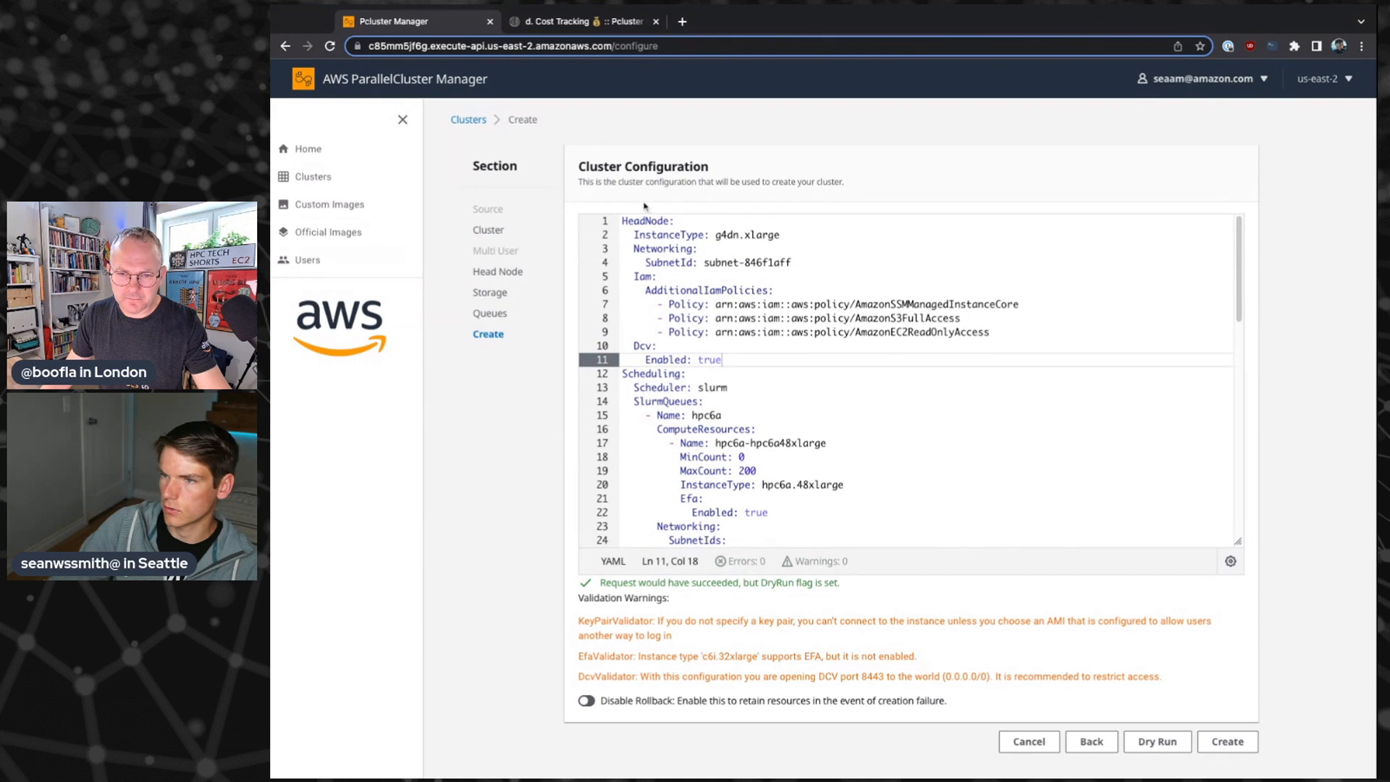
- Check the hpc6a queue's MaxCount line and submit the configuration to create the cluster
{"action": "triple_click", "coordinate": [927, 471]}
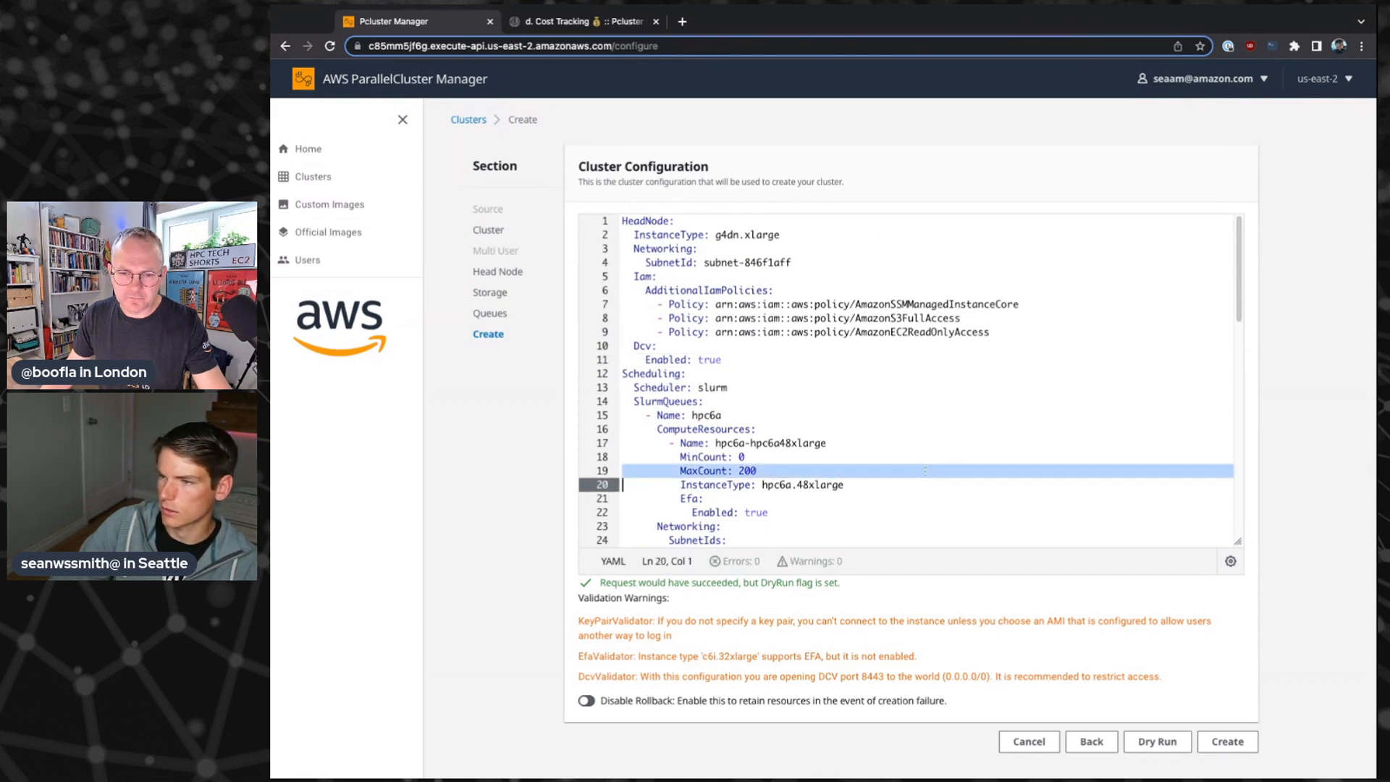
{"action": "left_click", "coordinate": [925, 471]}
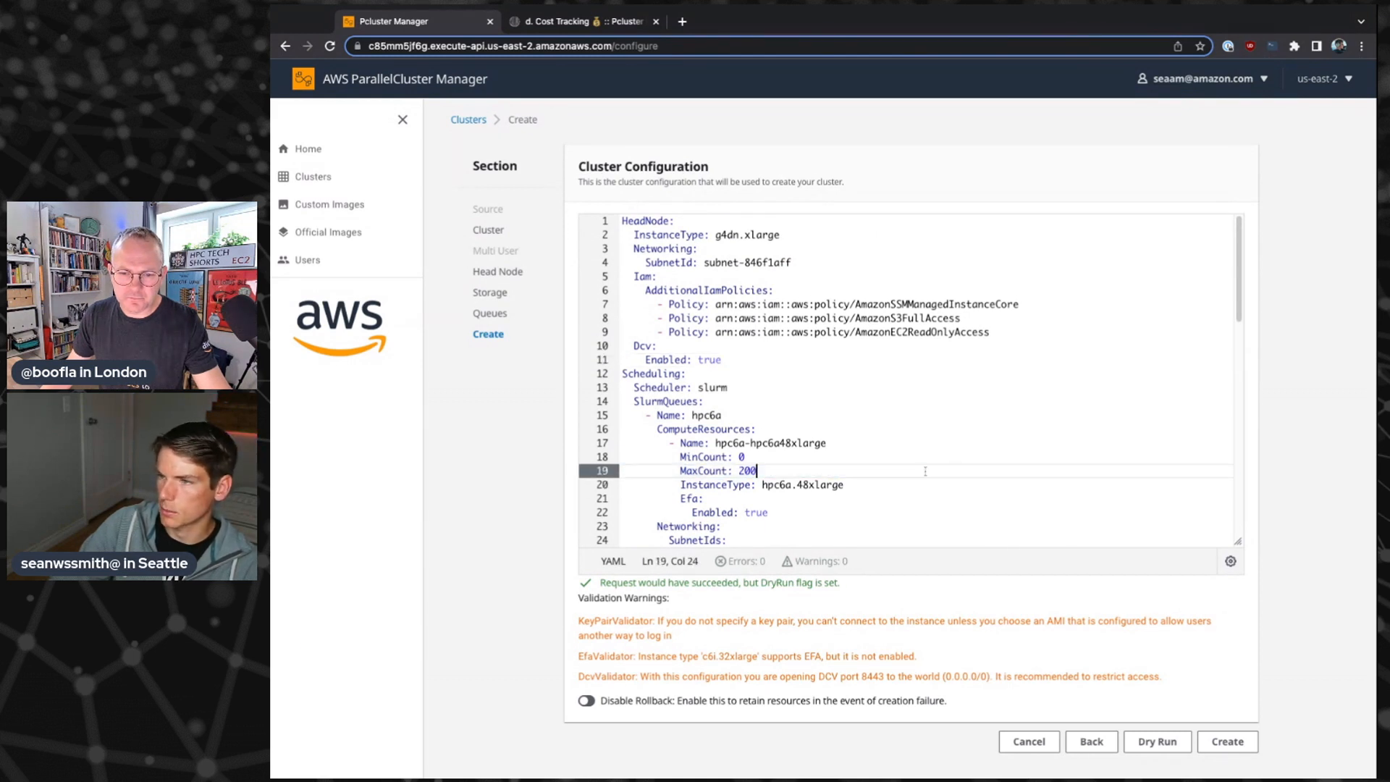
{"action": "left_click", "coordinate": [1226, 741]}
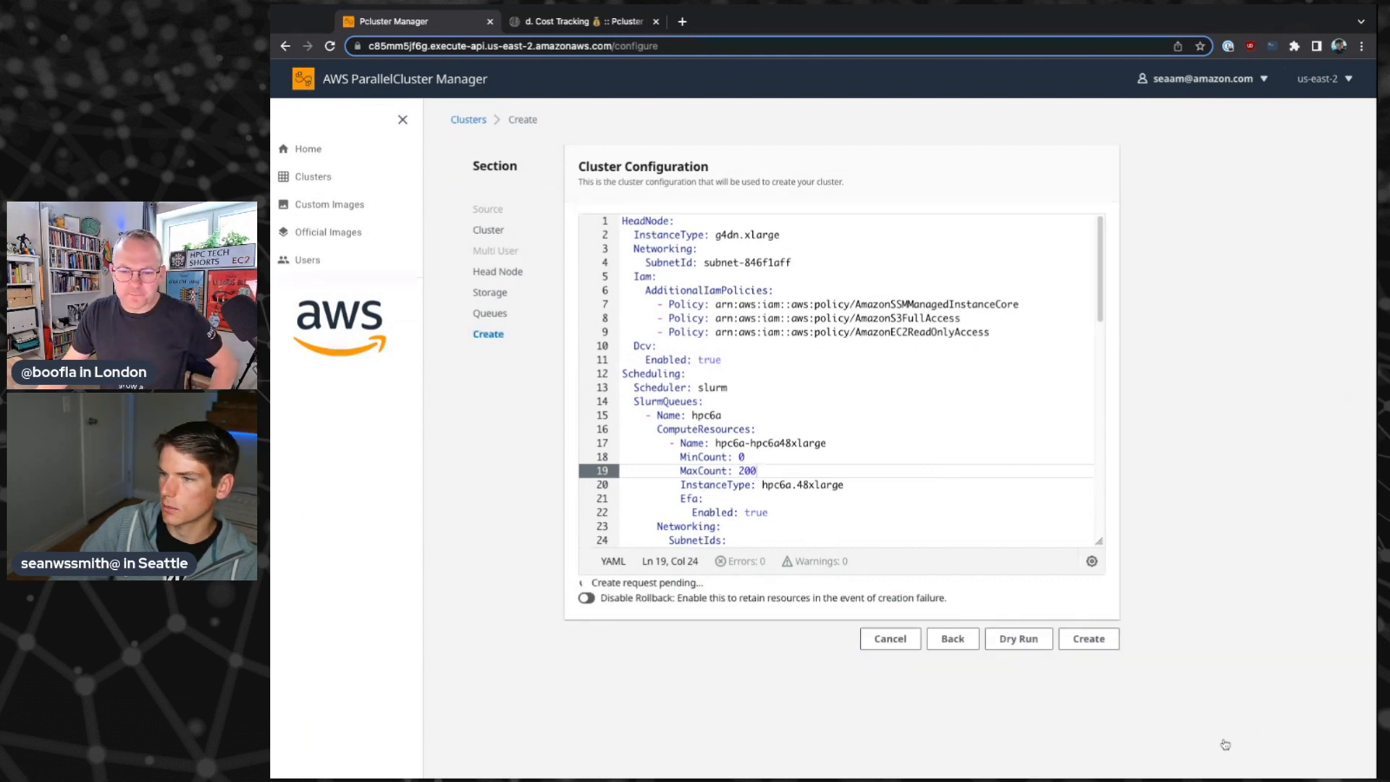